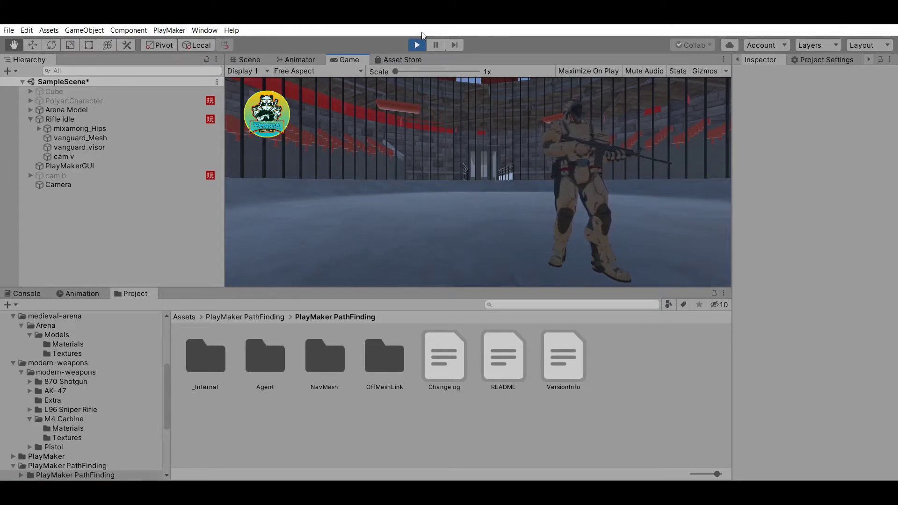
- Exit play mode and add a UI Image on a Canvas, framed from the front in the Scene view
key("ctrl+p")
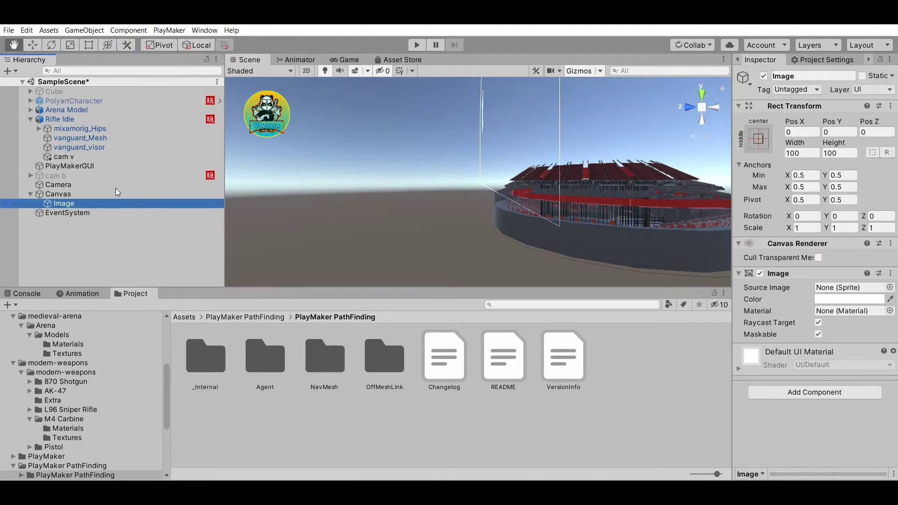
key("f")
left_click(591, 243)
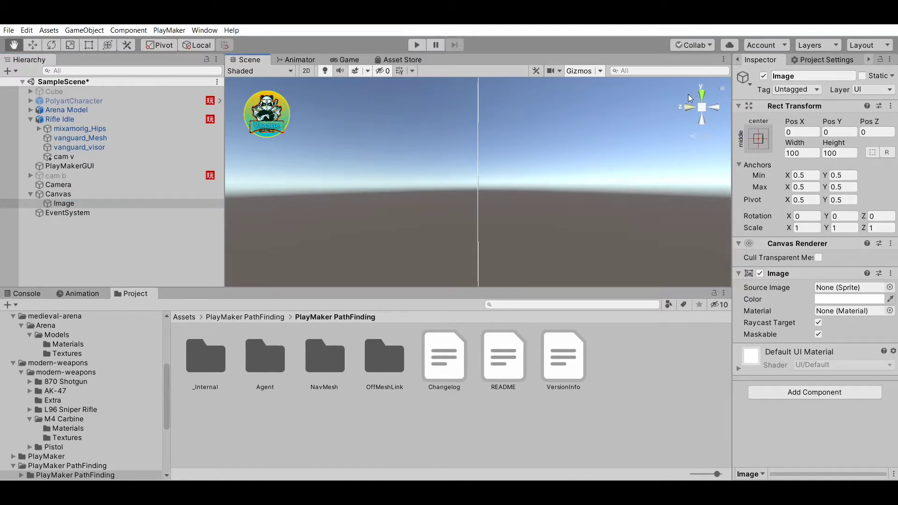
left_click(689, 108)
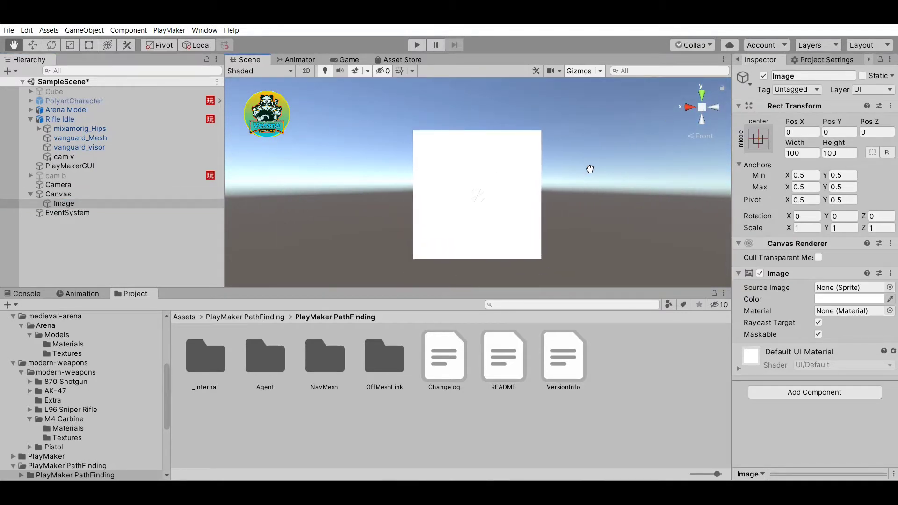
- Dock the Game view beneath the Scene view, beside the Project window, and enlarge it to show the Canvas output
left_click(38, 193)
left_click(345, 60)
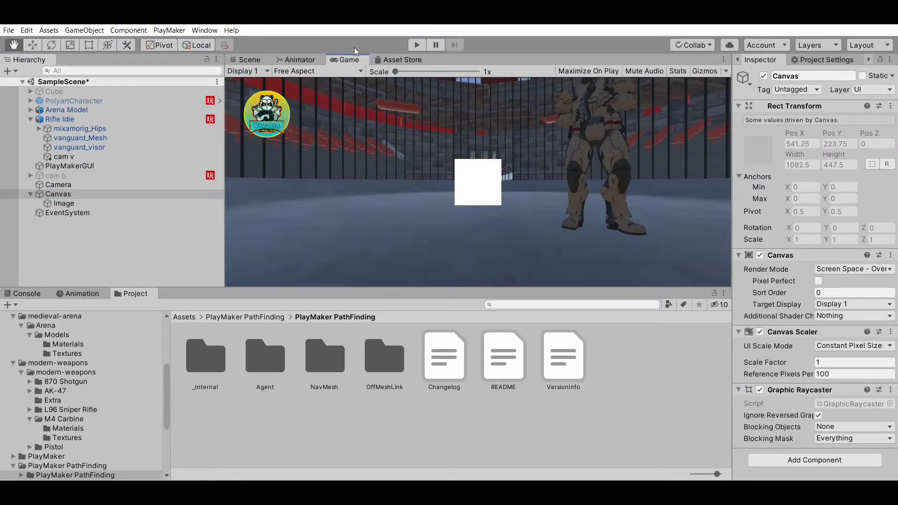
left_click_drag(349, 60, 442, 276)
left_click_drag(567, 344, 566, 344)
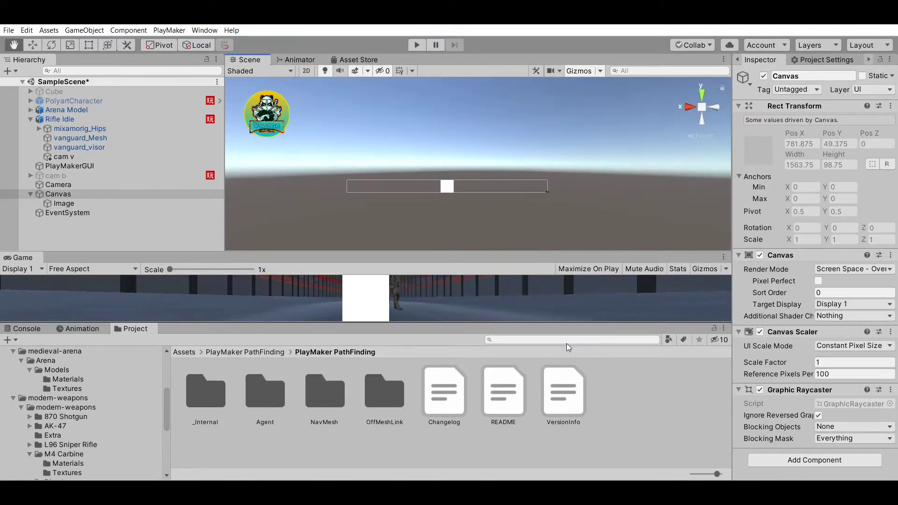
left_click_drag(21, 255, 594, 413)
left_click_drag(558, 211, 442, 221)
double_click(175, 190)
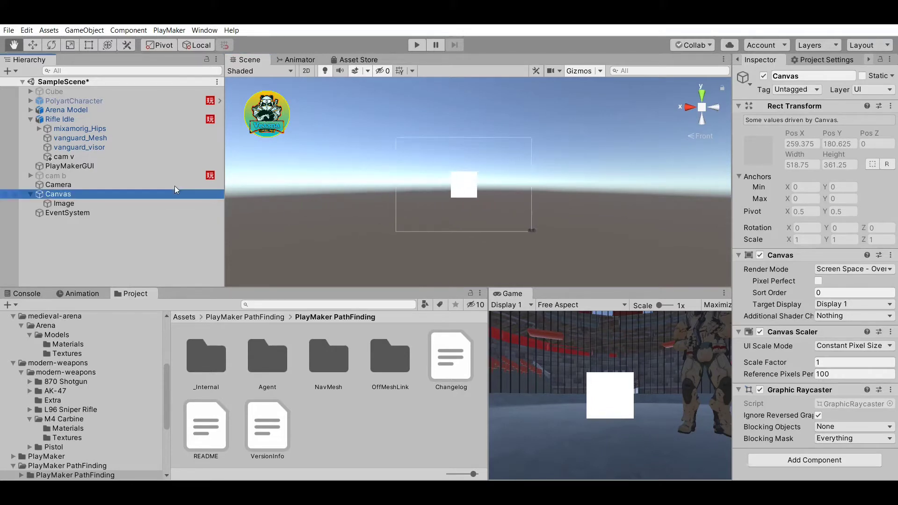
left_click_drag(492, 349, 318, 328)
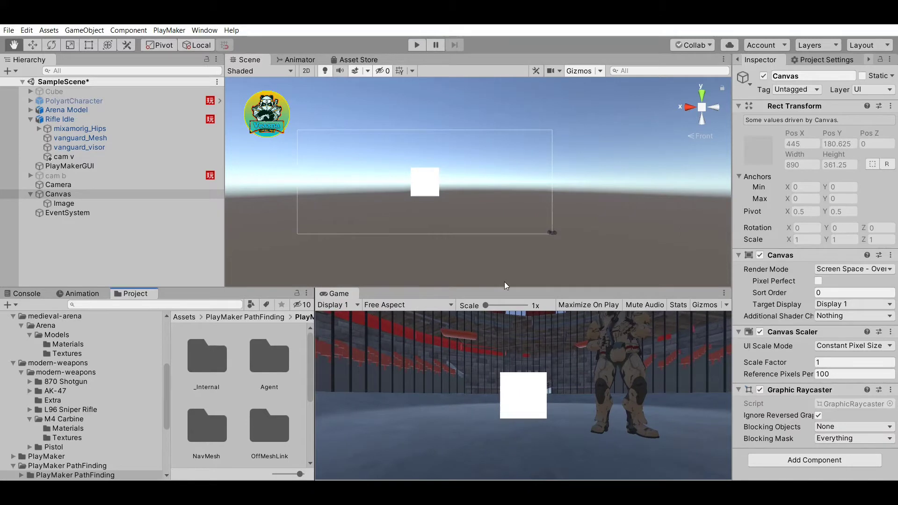
left_click_drag(507, 283, 509, 270)
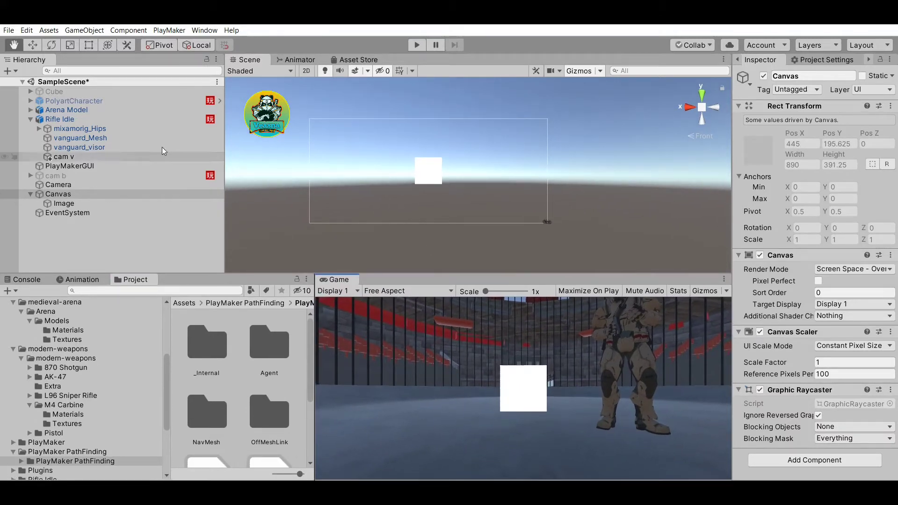
- Set the Game view's aspect ratio to 16:9 after trying 5:4 and 16:10, and briefly test-run the scene
left_click(146, 203)
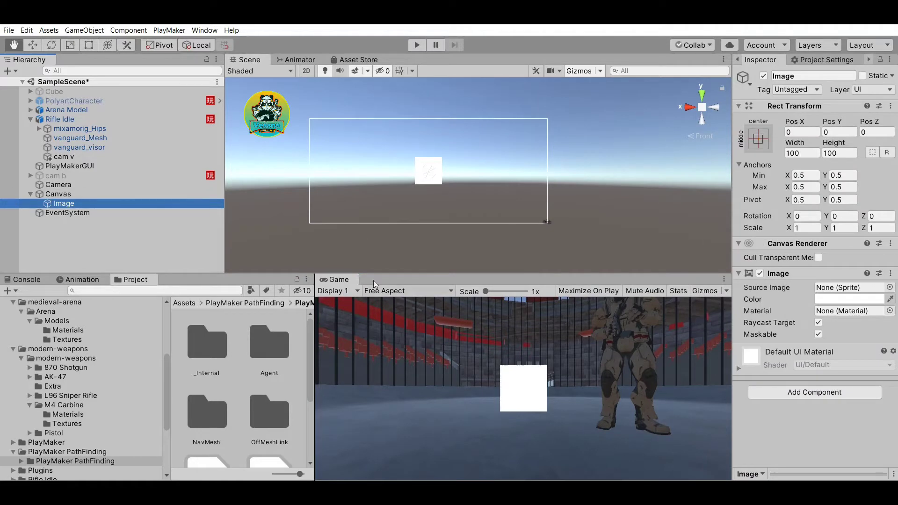
left_click(413, 275)
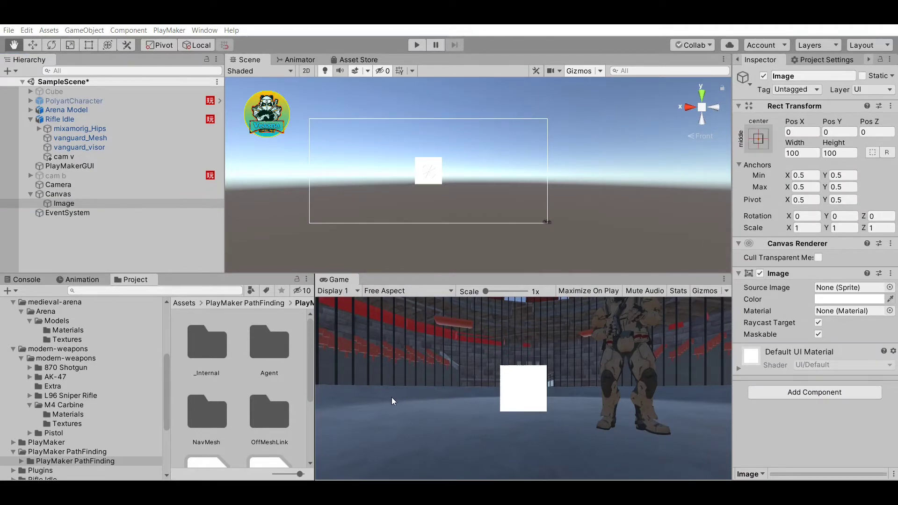
left_click(379, 292)
left_click(374, 297)
left_click(371, 292)
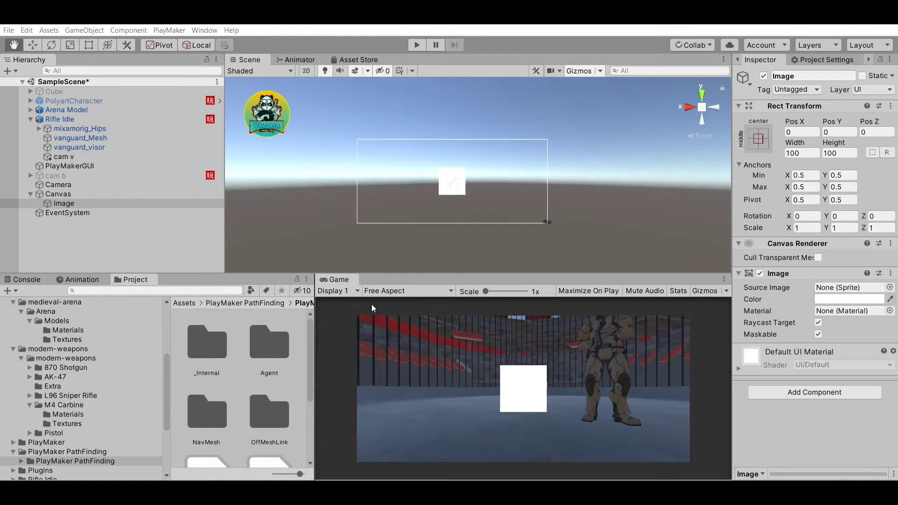
left_click(374, 294)
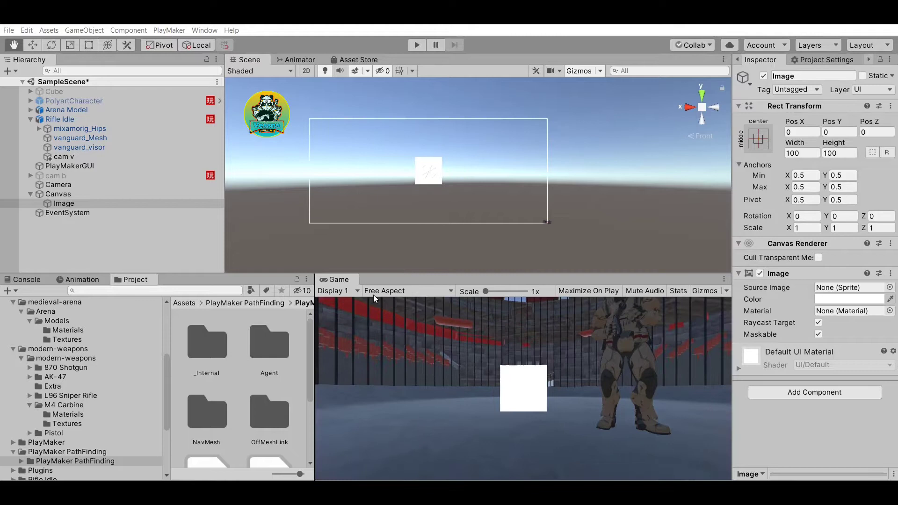
left_click(379, 327)
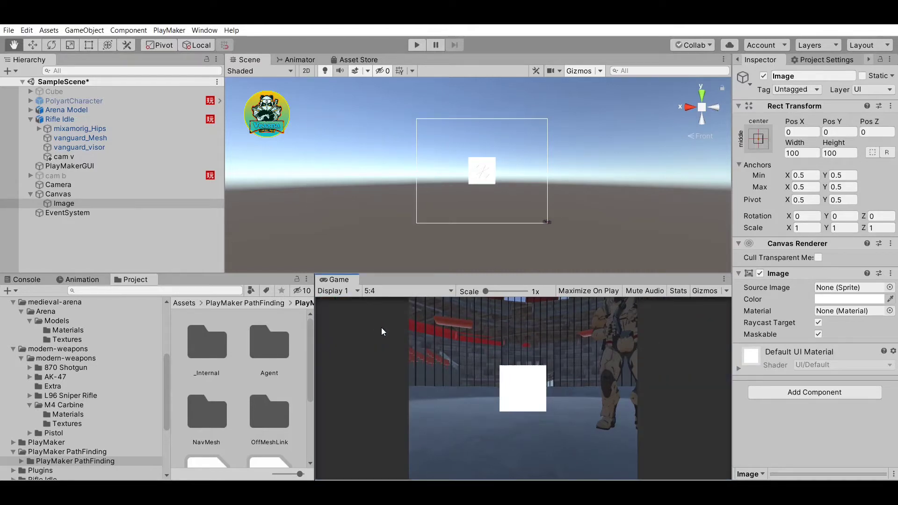
left_click(371, 290)
left_click(395, 360)
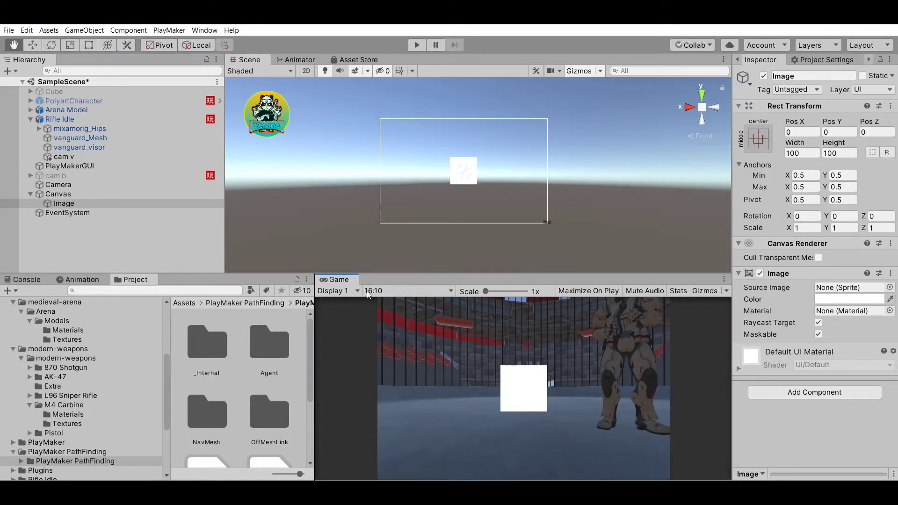
left_click(397, 374)
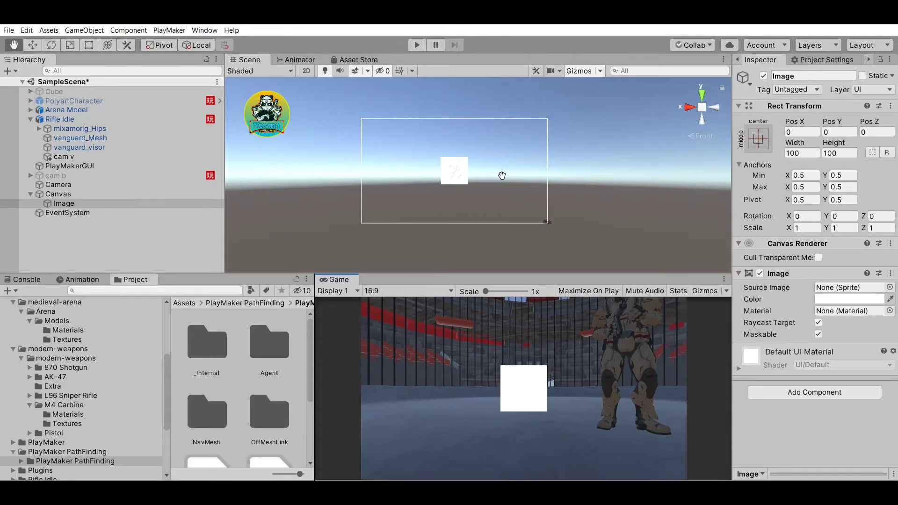
left_click(418, 43)
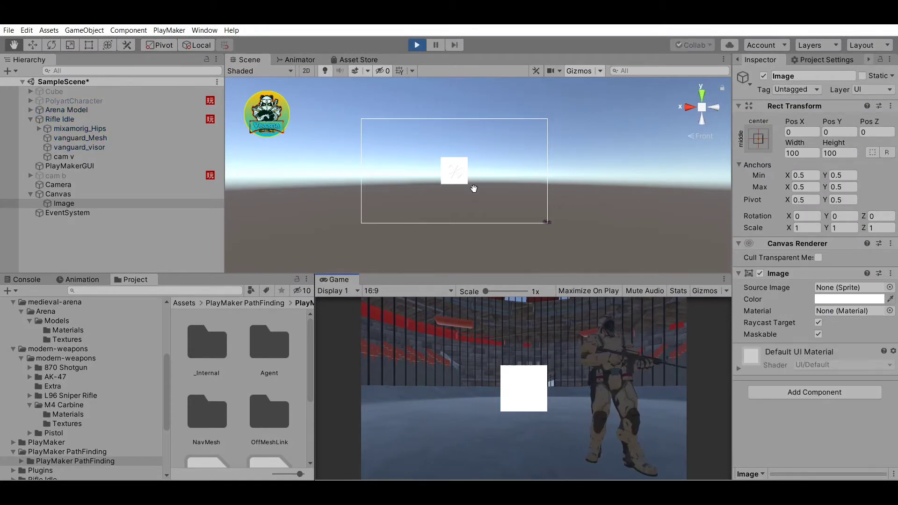
left_click(417, 45)
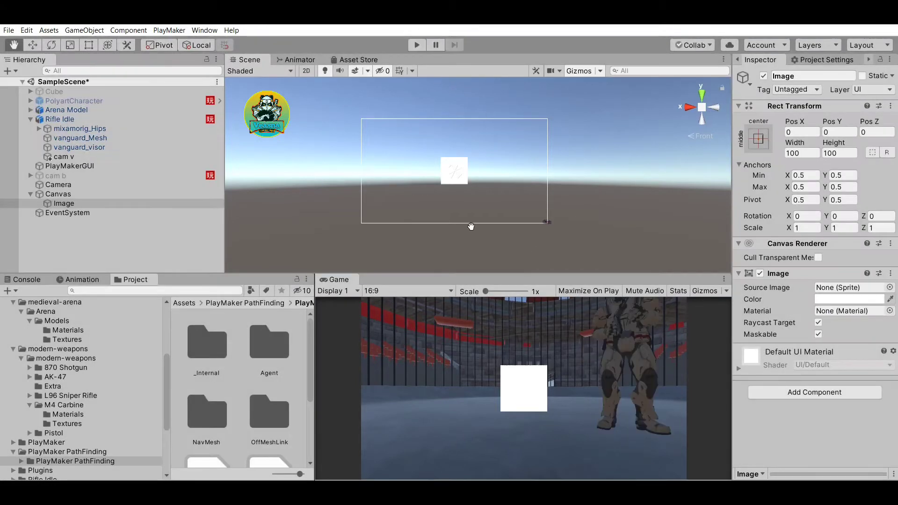
- Scale the Image into a thin horizontal bar, about 2.775 in X and 0.275 in Y
left_click(64, 203)
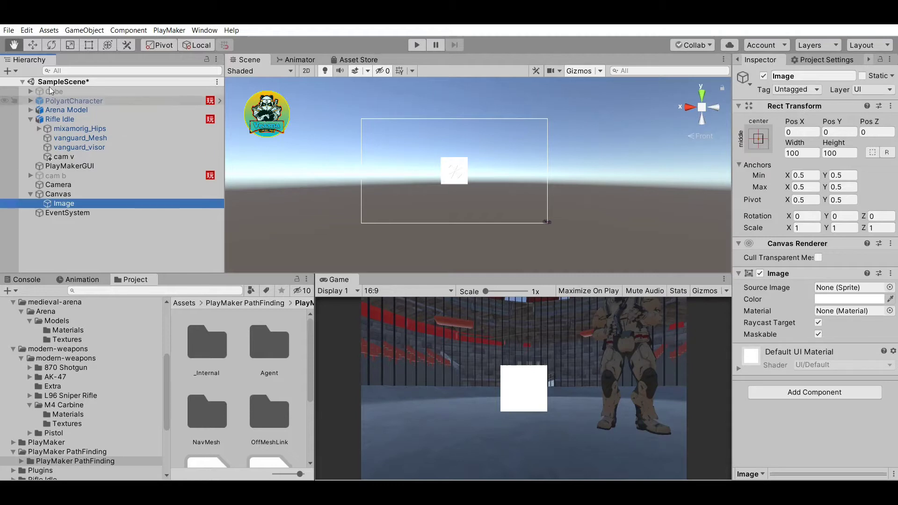
left_click(70, 45)
left_click_drag(454, 123, 451, 133)
left_click_drag(410, 170, 343, 158)
left_click_drag(454, 122, 458, 134)
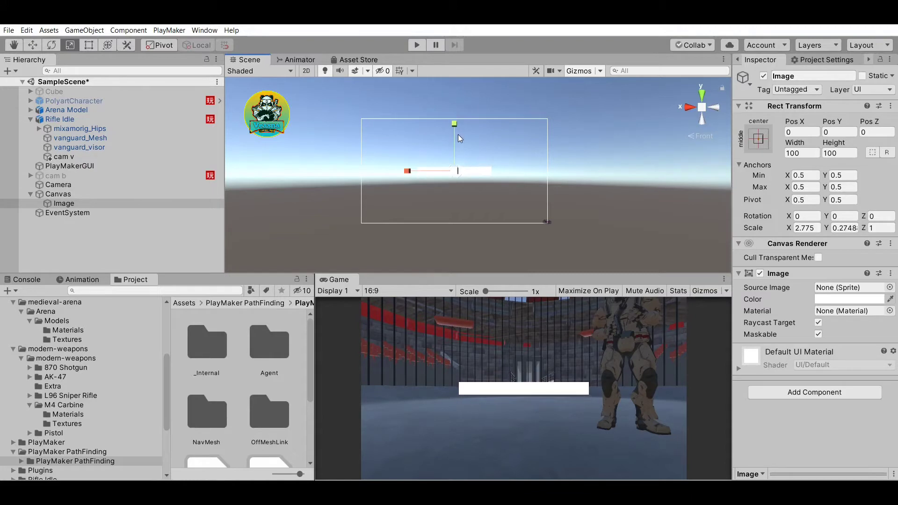
- Move the Image bar toward the upper-left area of the game screen, to about Pos X -188 and Pos Y 107
left_click(34, 44)
left_click_drag(413, 161, 459, 176)
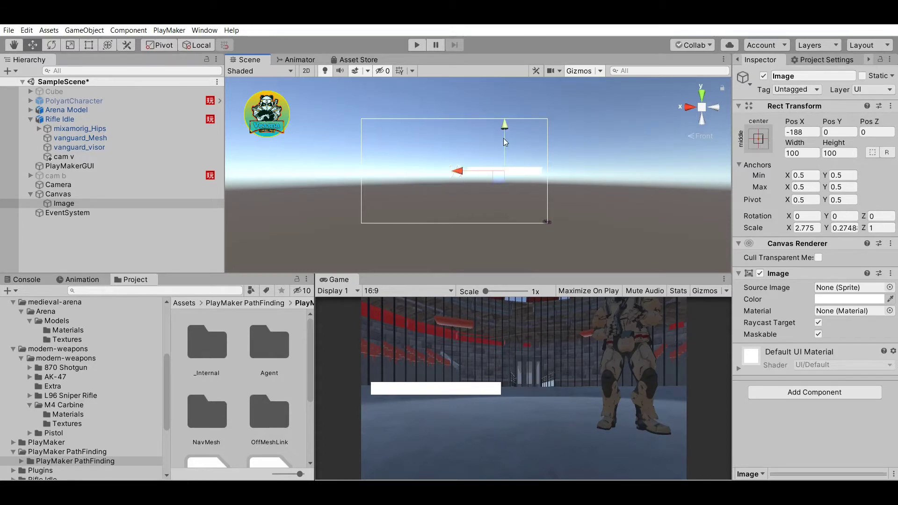
left_click_drag(505, 124, 514, 97)
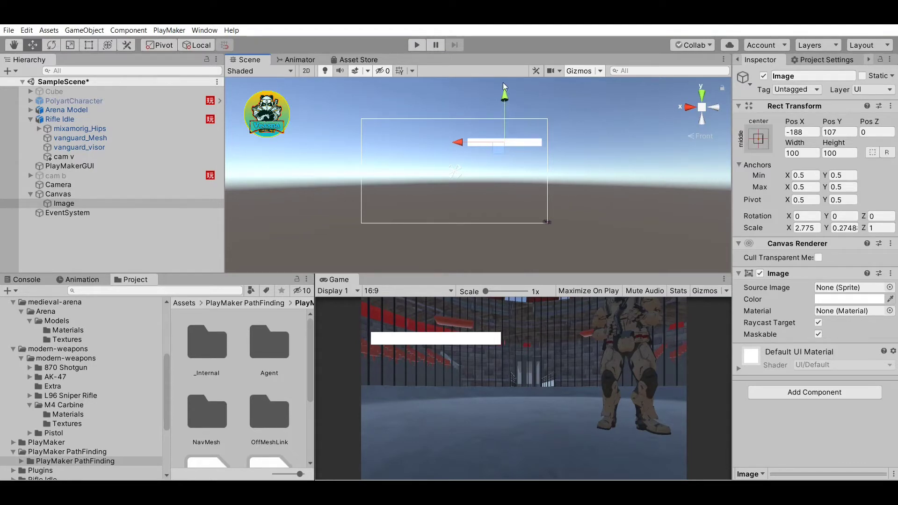
left_click(544, 247)
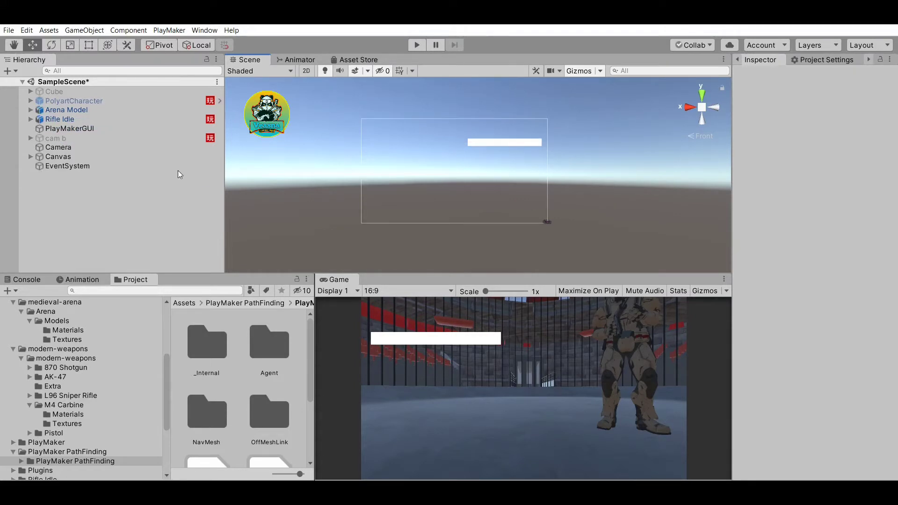
- Duplicate the Image bar and separate the two vertically, with the original at about Pos Y 65 and the copy at -29
left_click(52, 156)
left_click(30, 156)
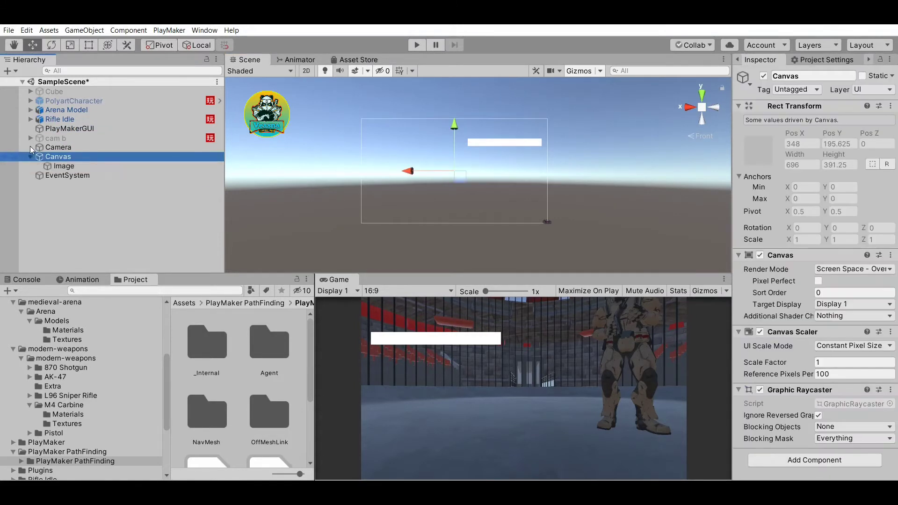
left_click(63, 166)
key("ctrl+d")
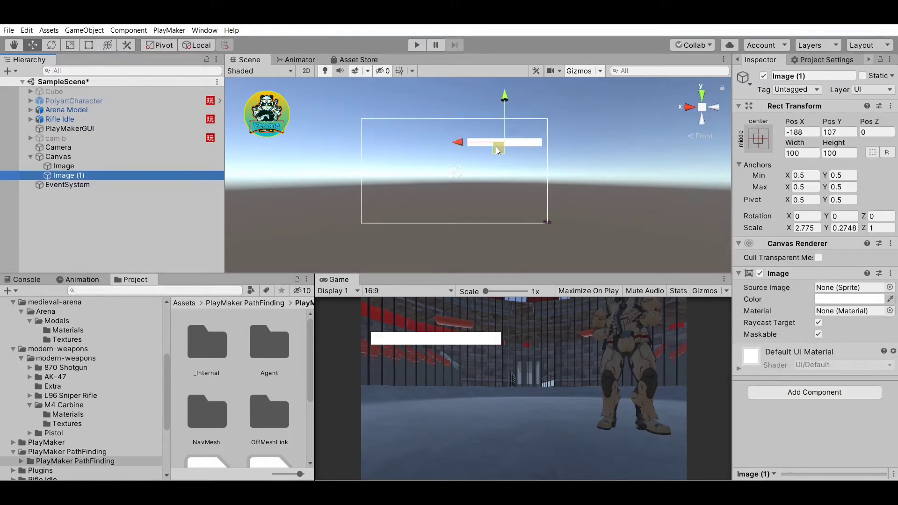
mouse_move(505, 94)
left_mouse_down()
mouse_move(510, 120)
mouse_move(504, 105)
left_mouse_up()
left_click(524, 136)
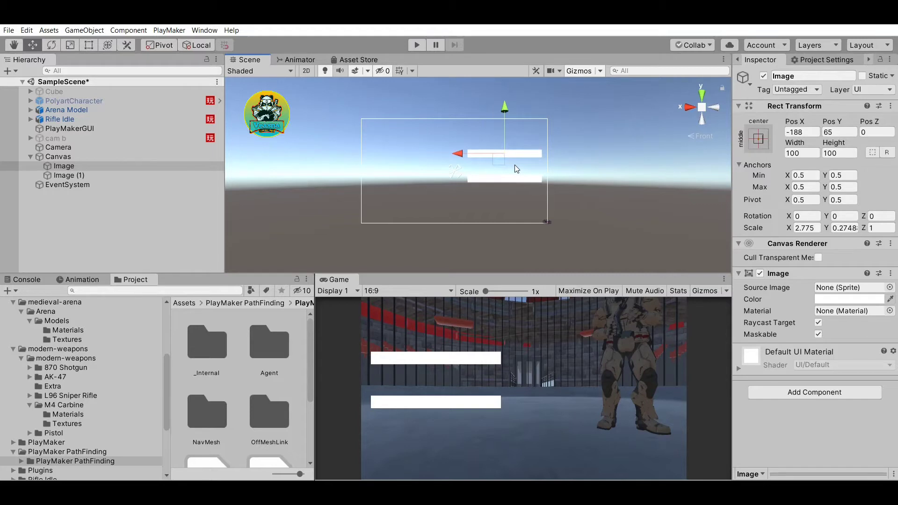
- Change the color of the original Image bar to pure red
left_click(849, 298)
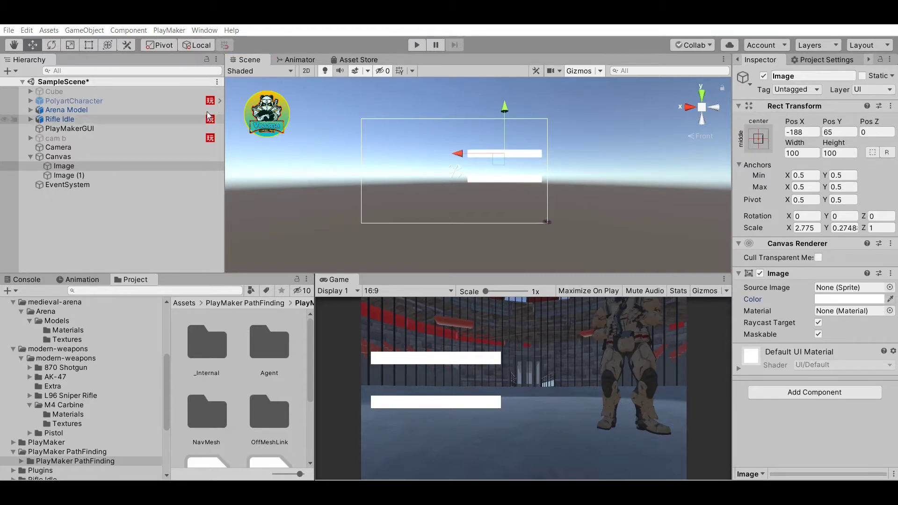
left_click_drag(57, 93, 23, 114)
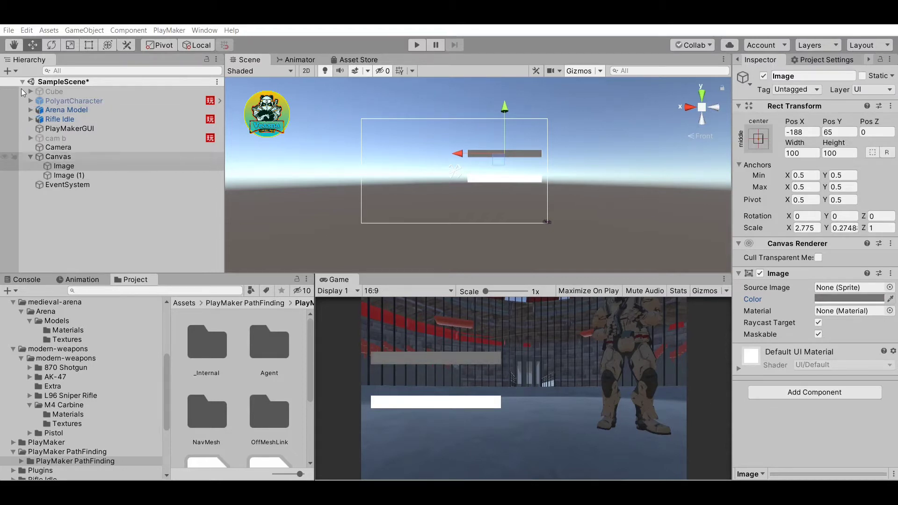
left_click_drag(75, 107, 129, 41)
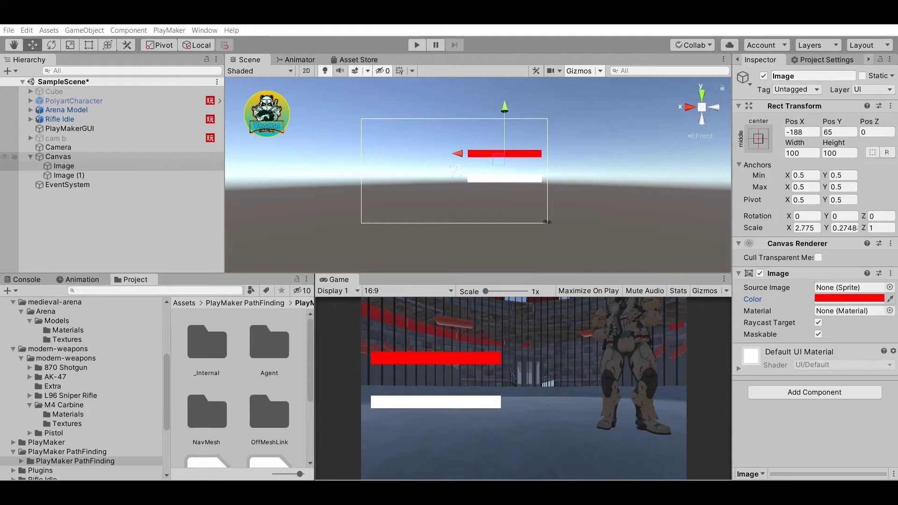
- Set the color of Image (1) to red after trying green, and undo a trial change to pink
left_click(129, 176)
left_click(864, 299)
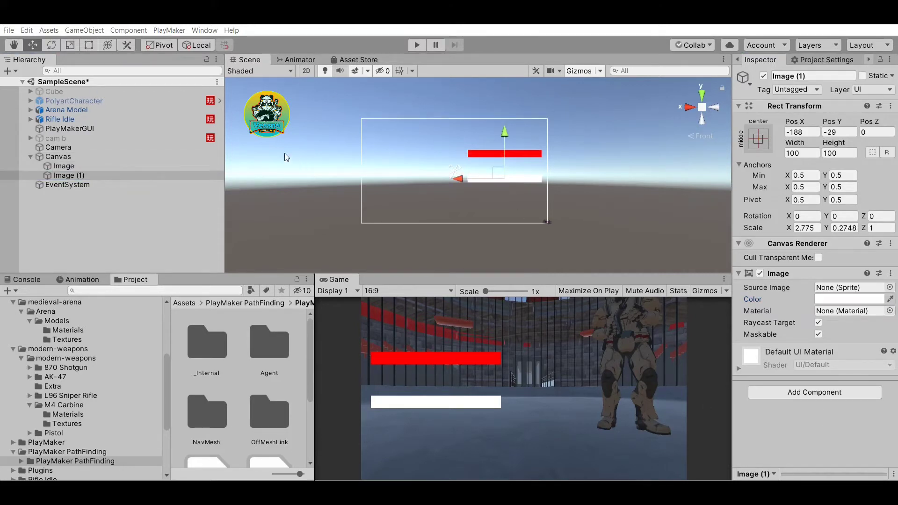
left_click(97, 104)
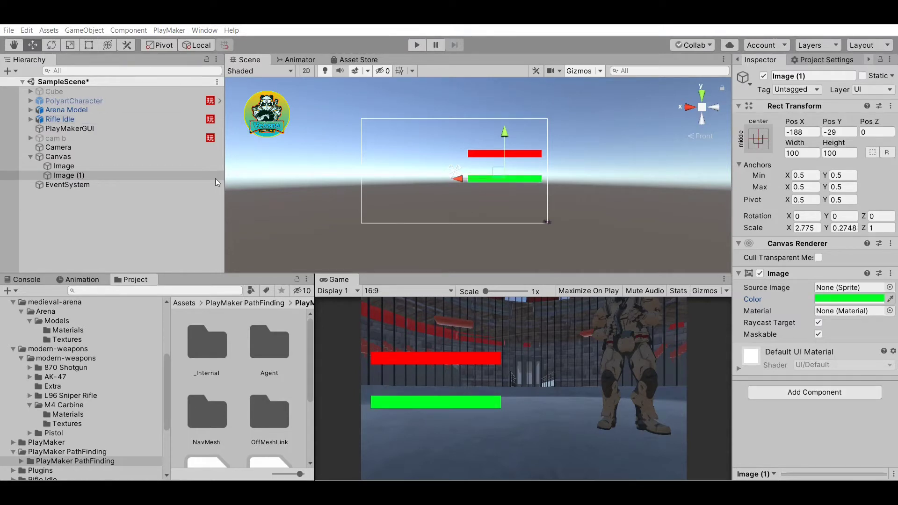
left_click(141, 106)
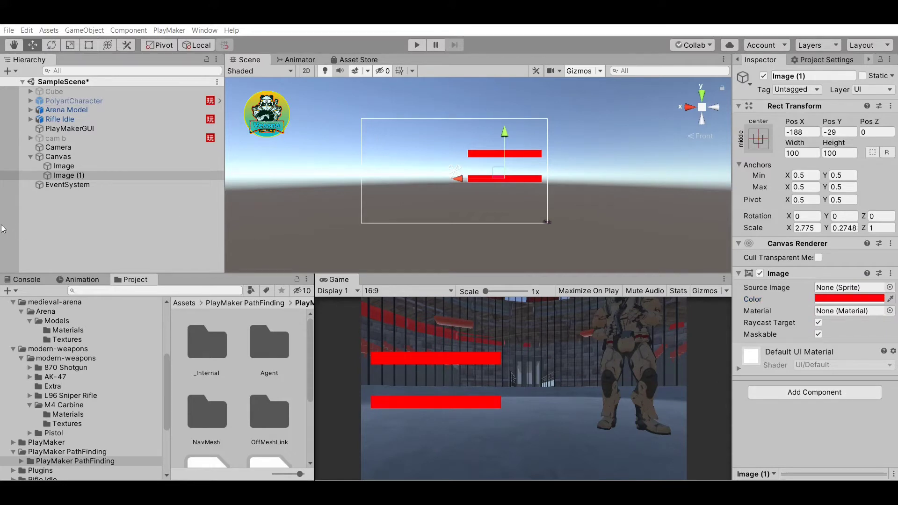
left_click(29, 229)
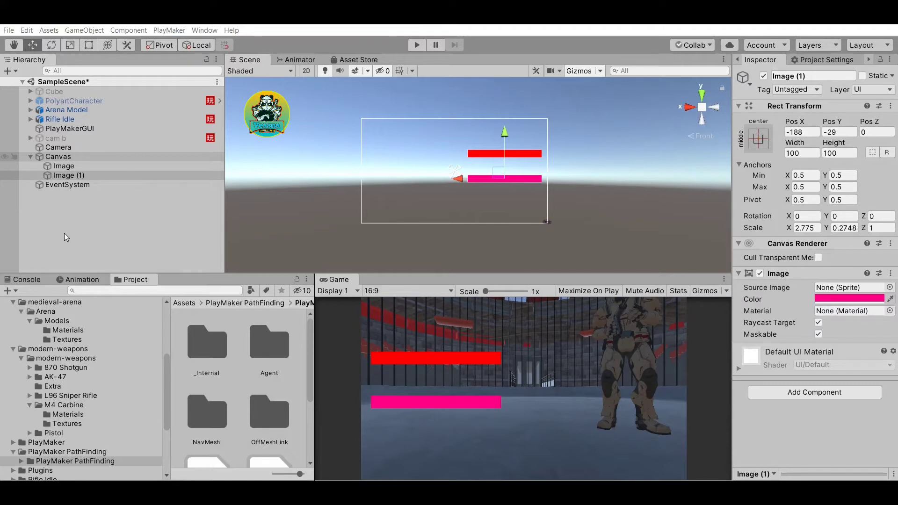
key("ctrl+z")
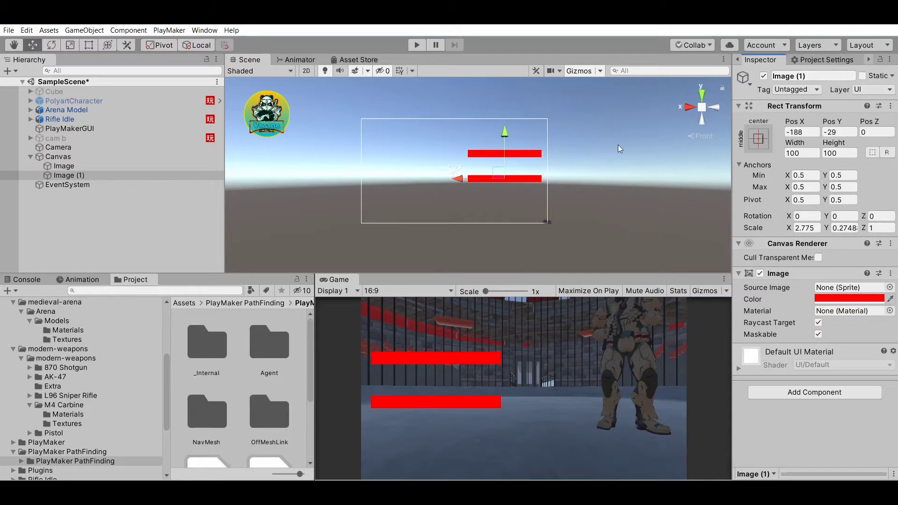
- Nest Image and EventSystem under Image (1) in the Canvas hierarchy
left_click(503, 131)
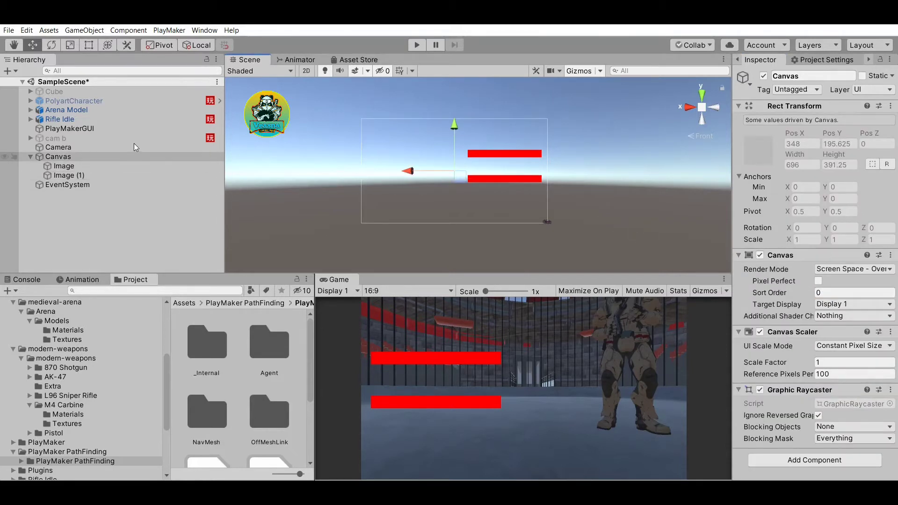
left_click(138, 164)
left_click_drag(141, 168, 83, 165)
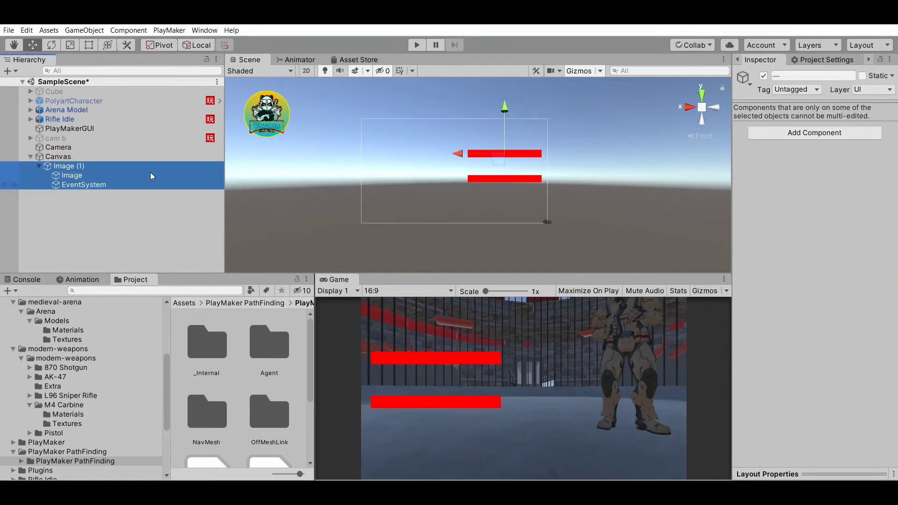
- Undo the nesting under Image (1) and move both red bars up to Pos Y 126 and 32
key("ctrl+z")
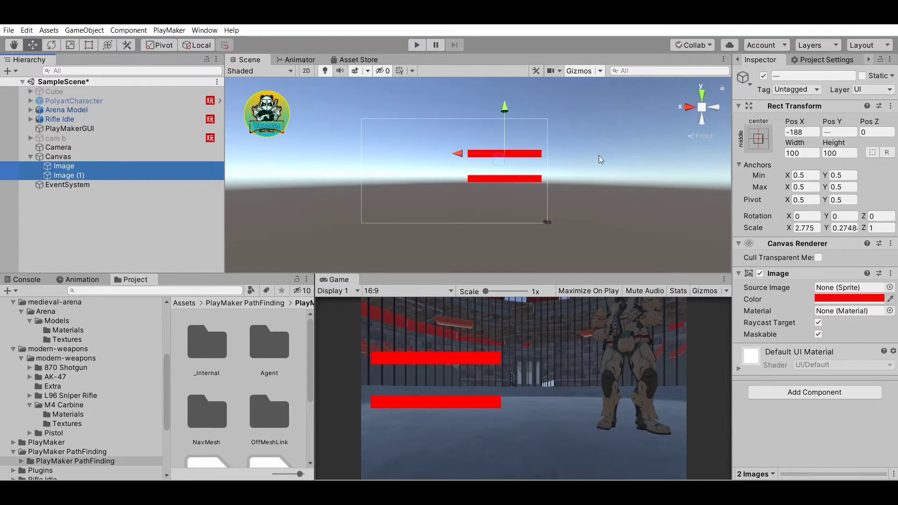
left_click_drag(506, 106, 507, 90)
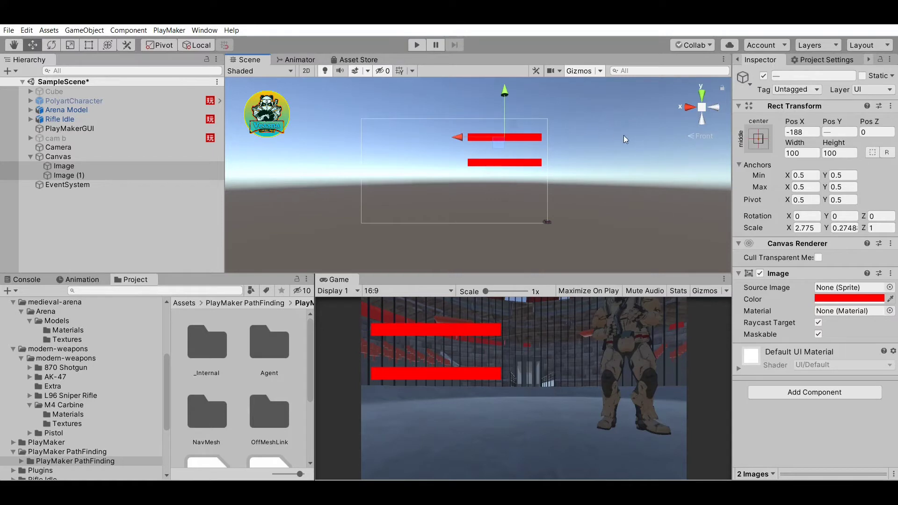
- Duplicate both red bars and change the color of the two copies to pure green
key("Down")
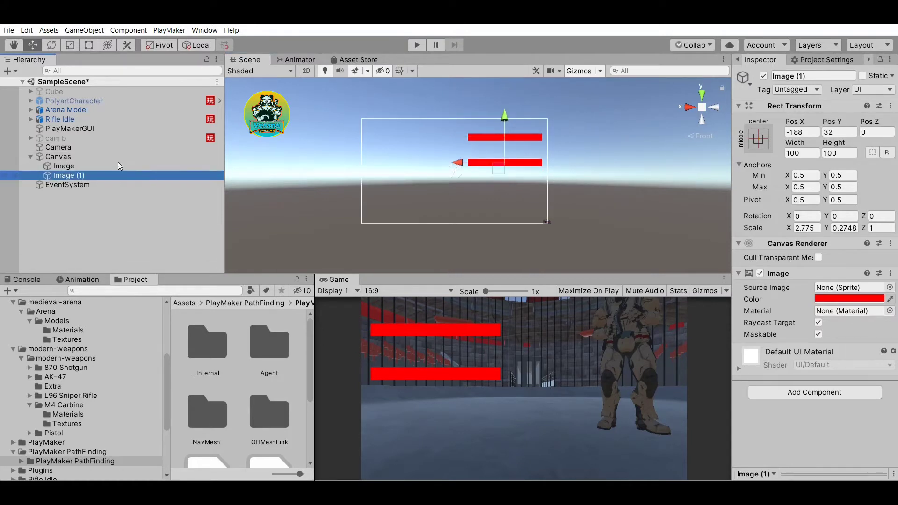
key("shift+Up")
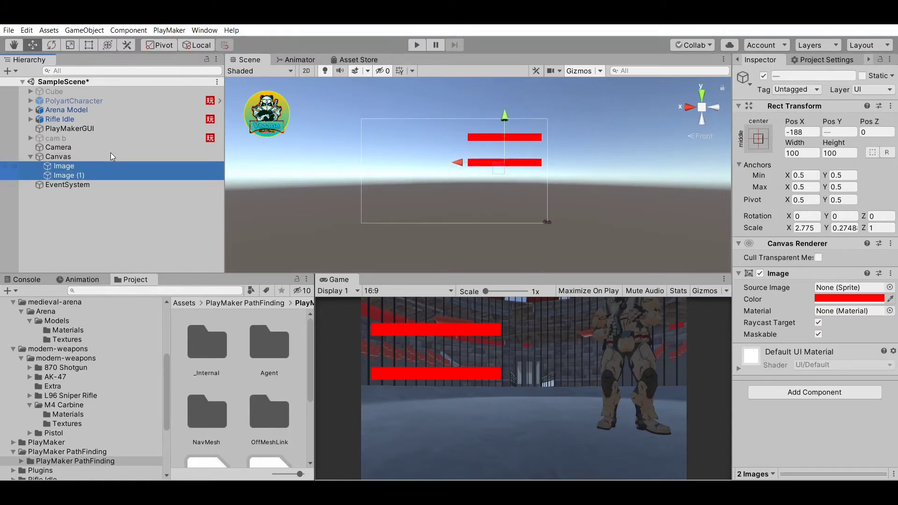
key("ctrl+d")
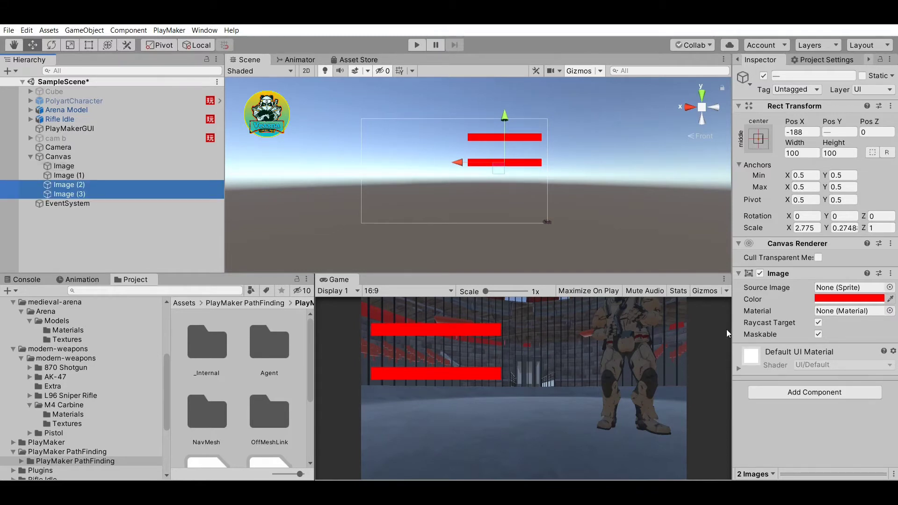
left_click(836, 298)
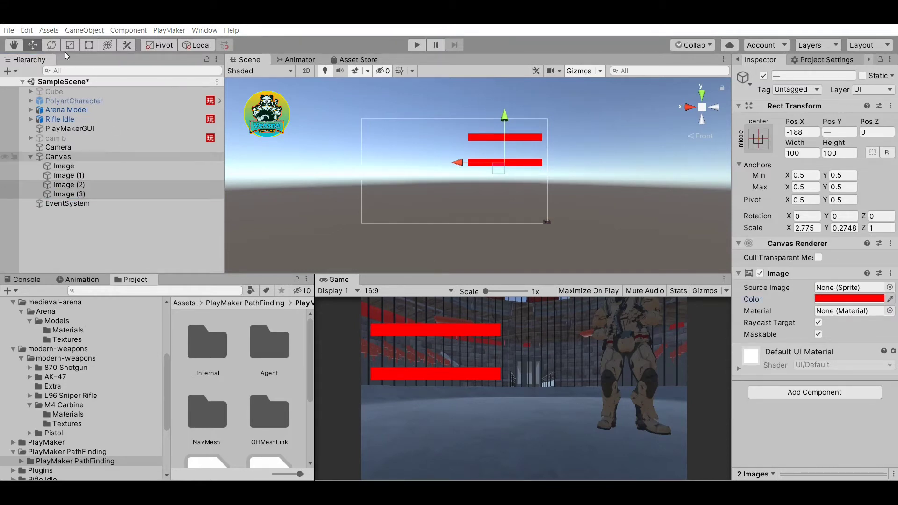
left_click_drag(66, 54, 26, 37)
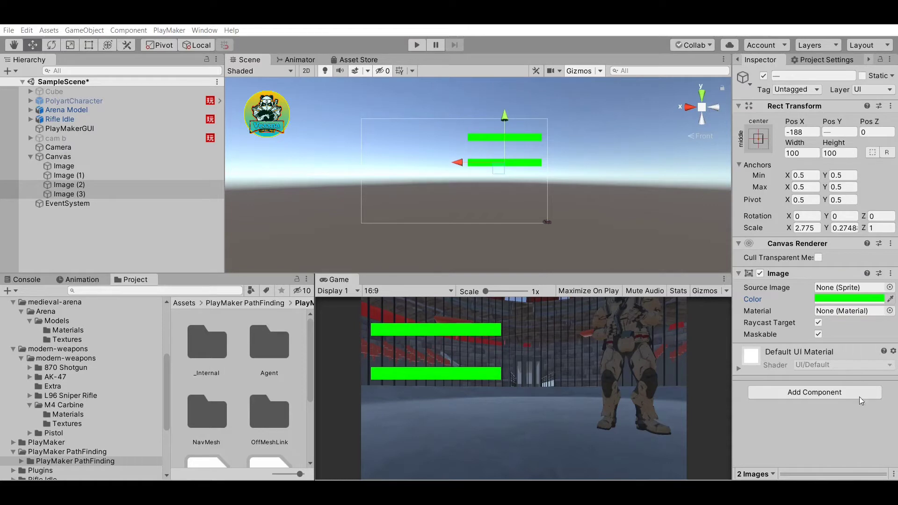
left_click(98, 229)
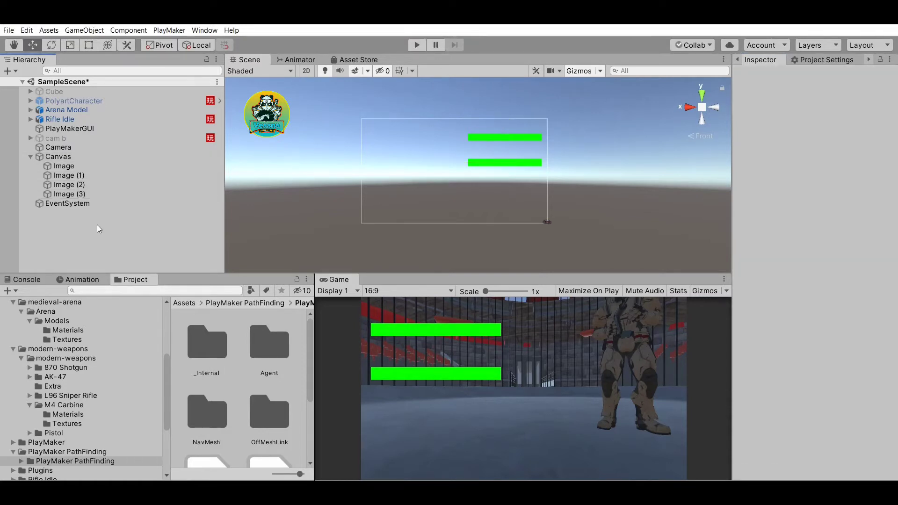
- Create an empty child object for Image (2), move it to the bar's end at about Pos X -50, and make it the parent of Image (2)
left_click(71, 184)
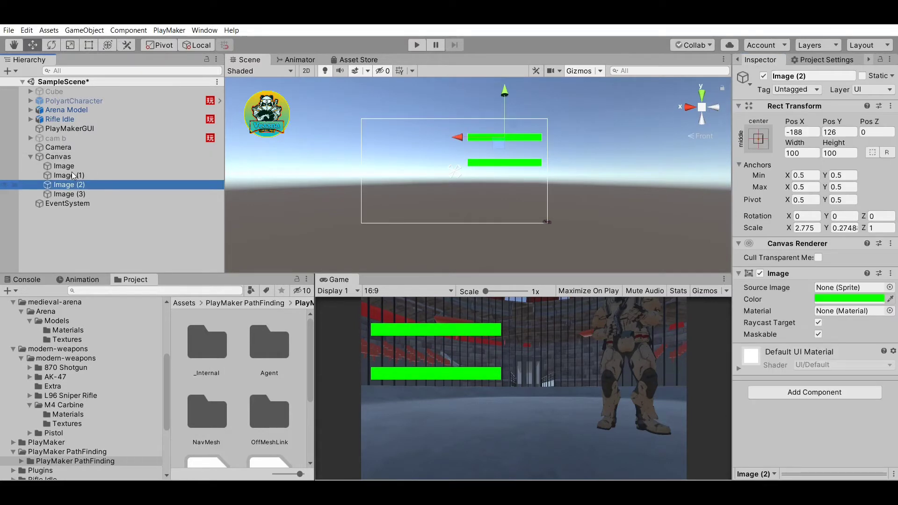
key("alt+shift+n")
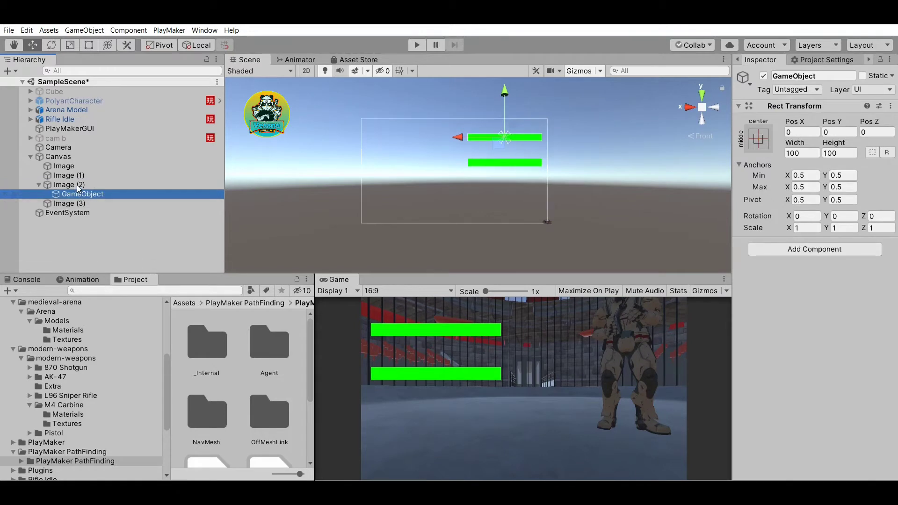
left_click_drag(461, 125, 425, 122)
mouse_move(106, 192)
left_mouse_down()
mouse_move(93, 170)
mouse_move(94, 183)
left_mouse_up()
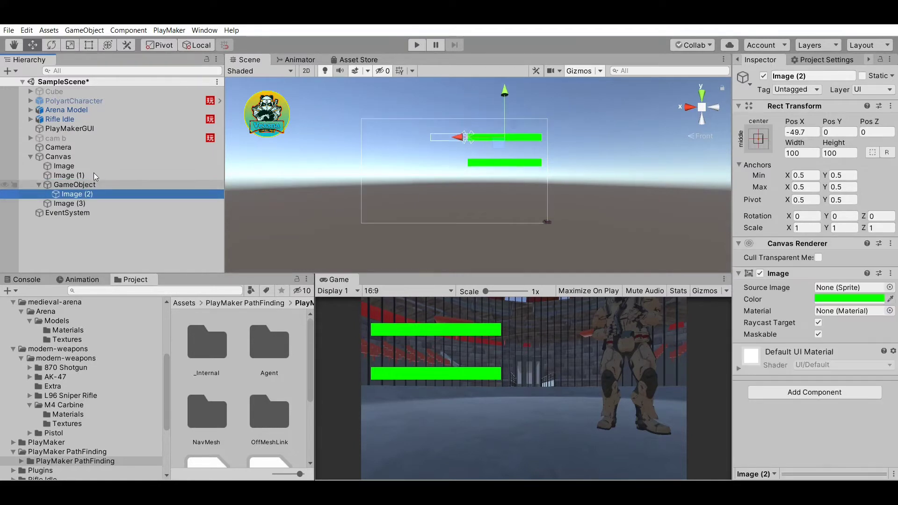
- Set the X and Y scale of the new parent GameObject to 1
left_click(93, 184)
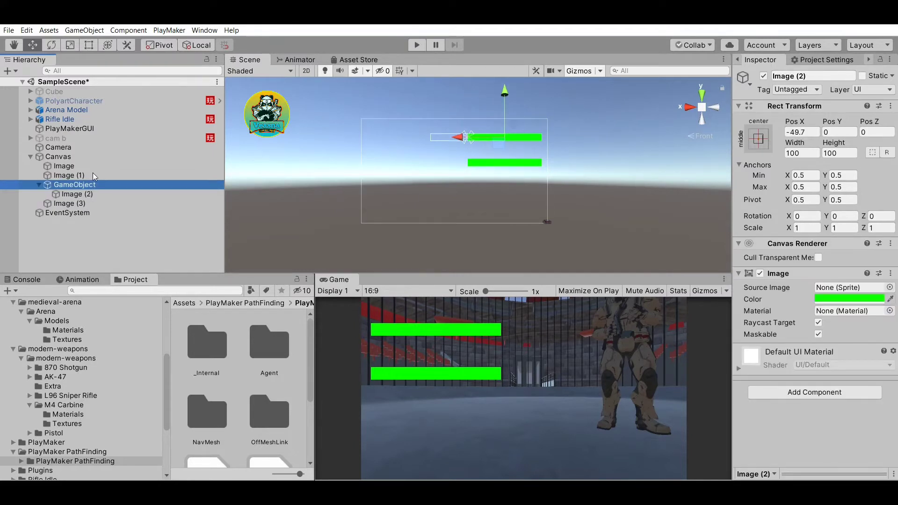
left_click(805, 228)
type("1")
left_click(847, 226)
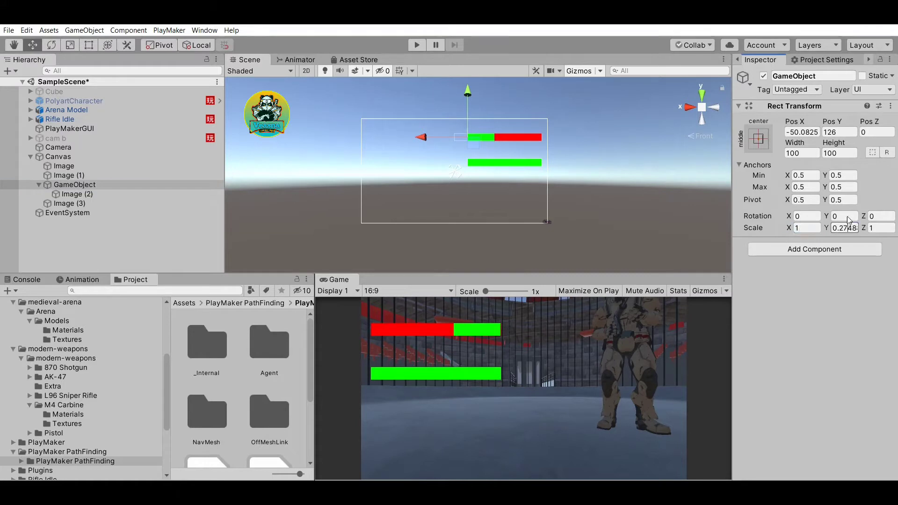
type("1")
left_click(888, 227)
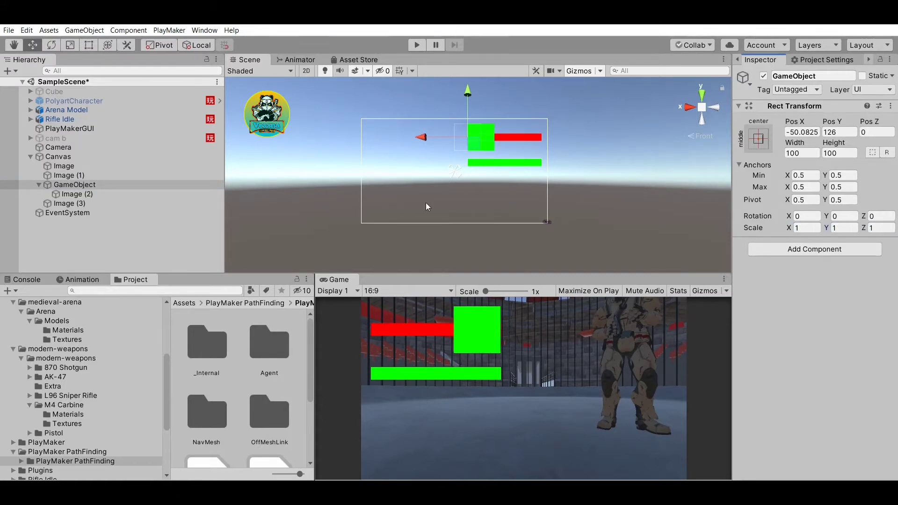
- Resize Image (2) to a scale of about 2.76 by 0.3 and shift it to Pos X -139 to cover the upper red bar
left_click(74, 193)
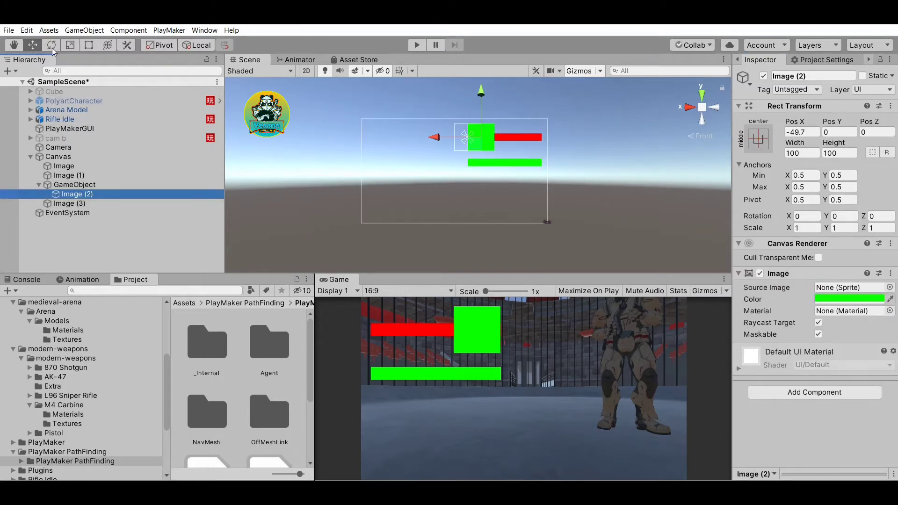
left_click(70, 45)
left_click_drag(478, 85, 305, 116)
key("ctrl+z")
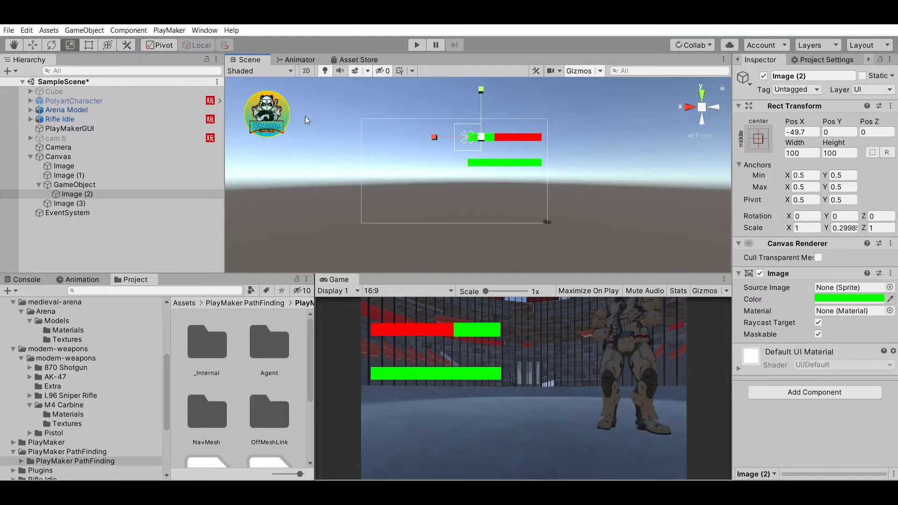
key("w")
left_click_drag(436, 137, 369, 122)
left_click(71, 43)
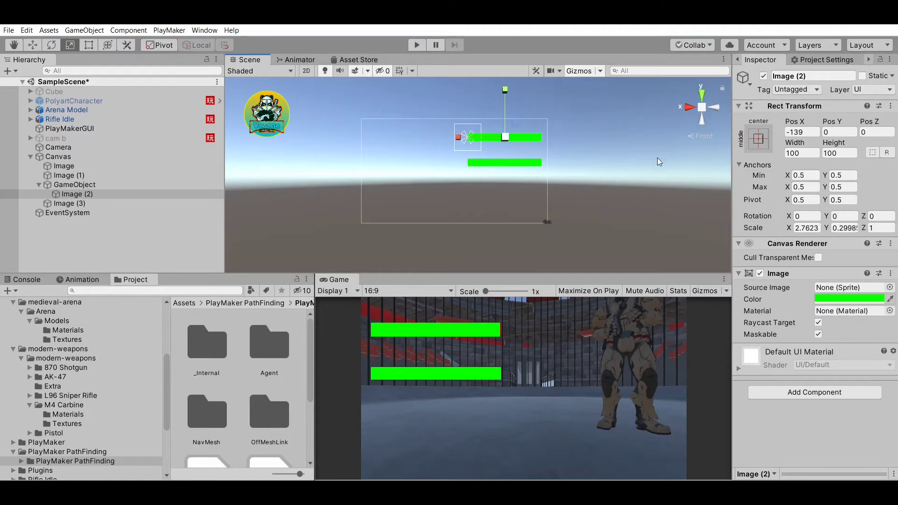
- Test shrinking the bar by scaling GameObject horizontally to about 0.7, and undo the scaling
left_click(14, 184)
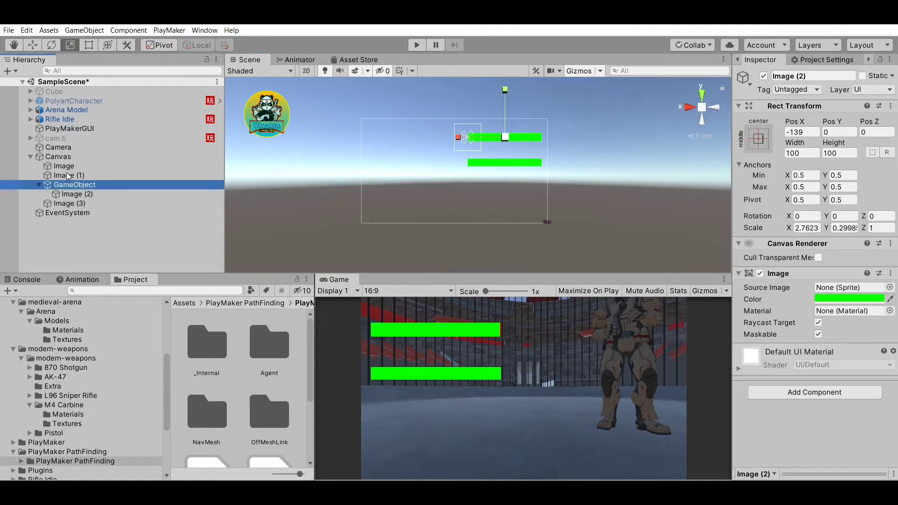
mouse_move(415, 127)
left_mouse_down()
mouse_move(448, 132)
mouse_move(413, 130)
mouse_move(439, 128)
mouse_move(426, 130)
left_mouse_up()
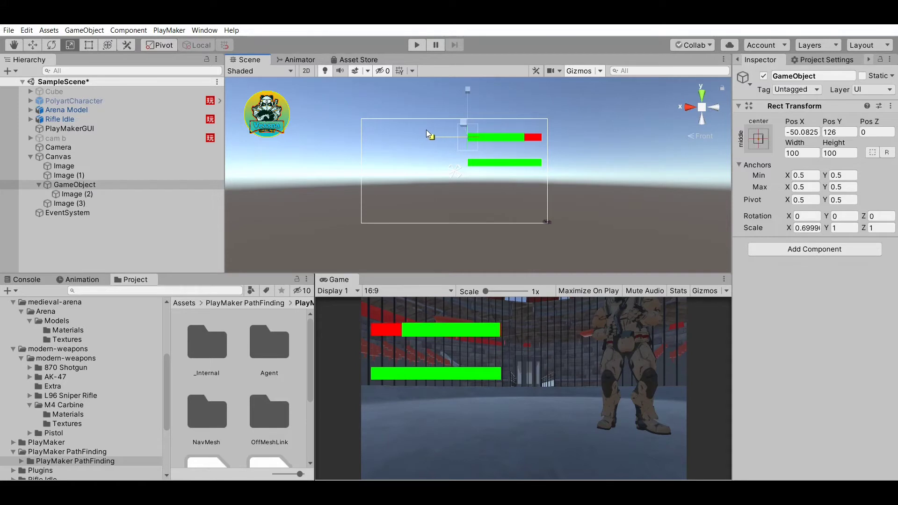
key("ctrl+z")
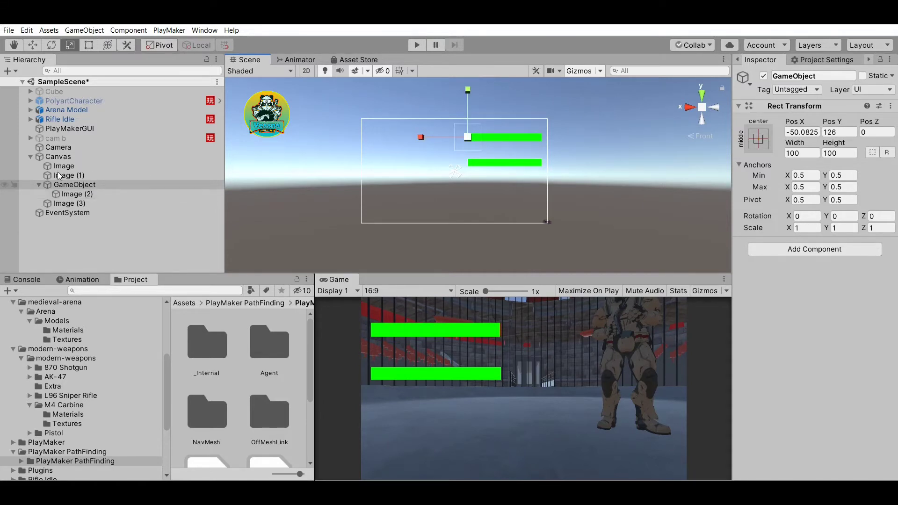
- Collapse GameObject in the hierarchy and delete the green Image (3) bar
left_click(39, 185)
left_click(70, 192)
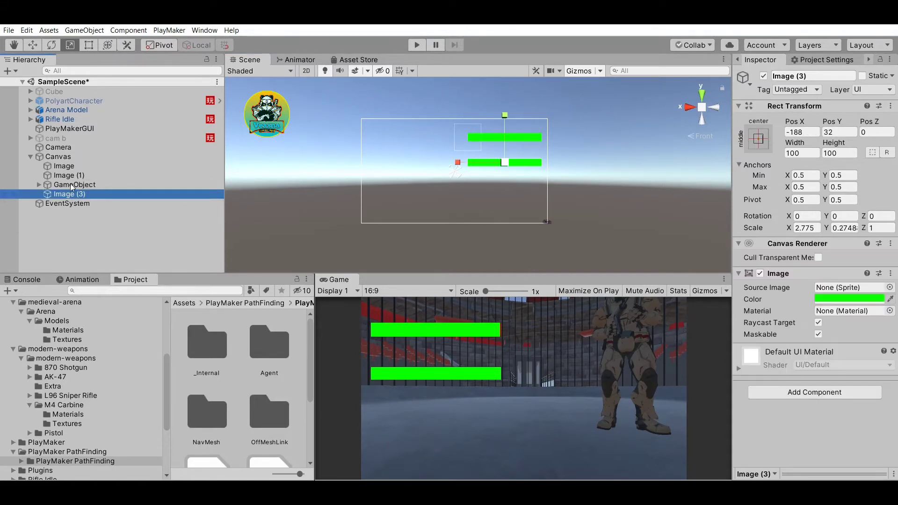
key("Delete")
- Duplicate GameObject with its green bar and move the copy down to Pos Y 32, over the lower red bar
left_click(70, 184)
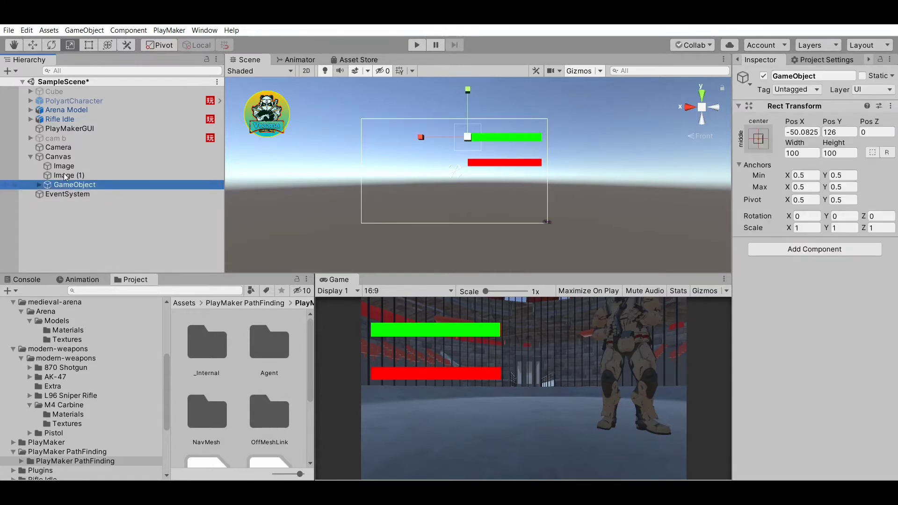
key("ctrl+d")
left_click(101, 217)
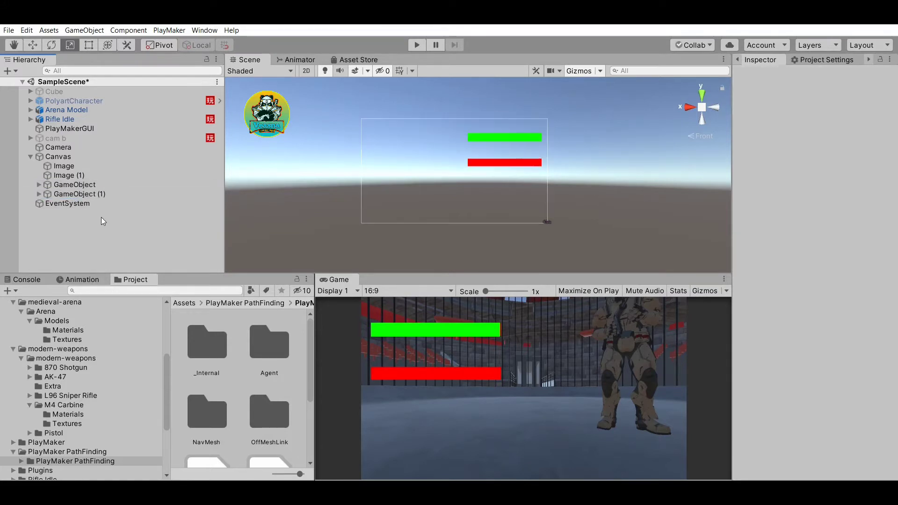
left_click(92, 192)
left_click(93, 184)
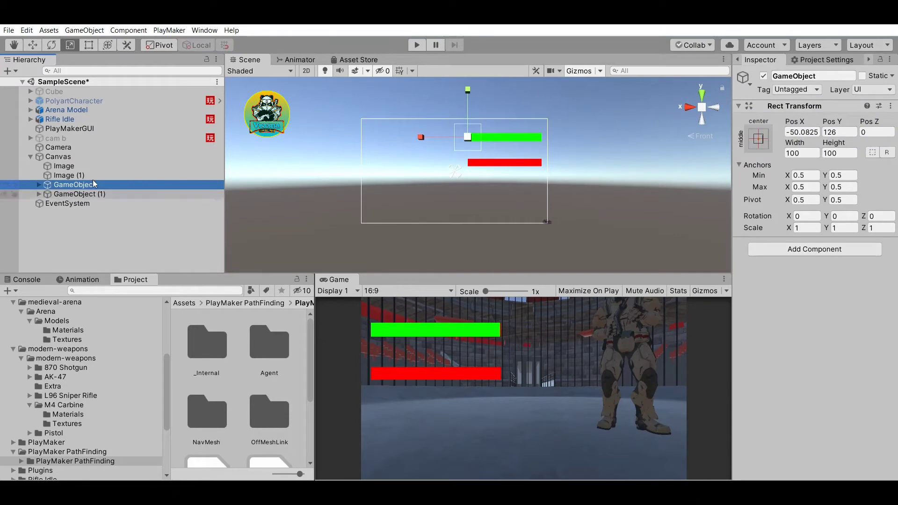
key("Down")
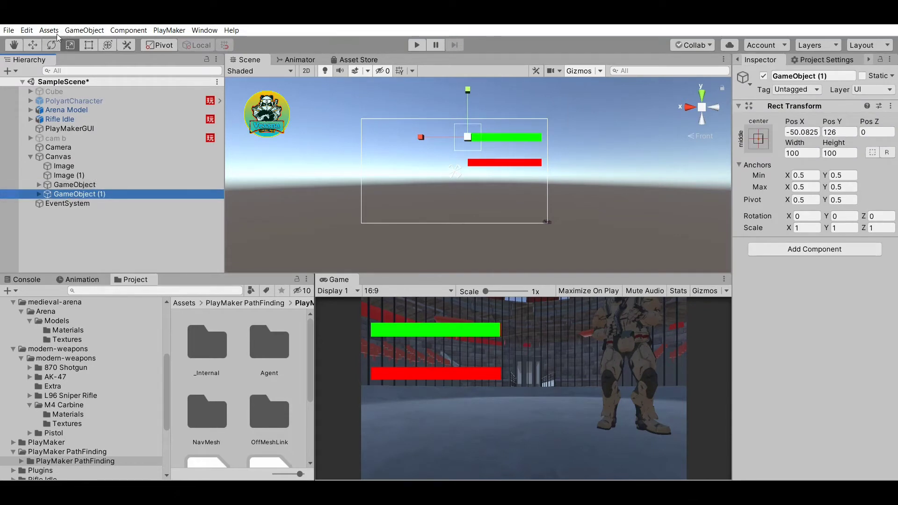
left_click(33, 45)
left_click_drag(467, 90, 468, 115)
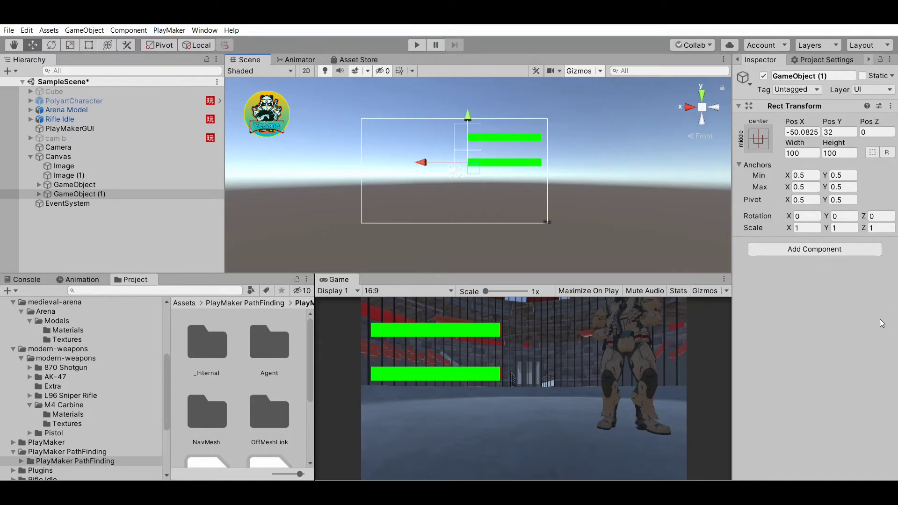
- Examine the red background images and the green bar parents in the Canvas hierarchy, checking how the lower bar overlaps Image (1)
left_click(534, 161)
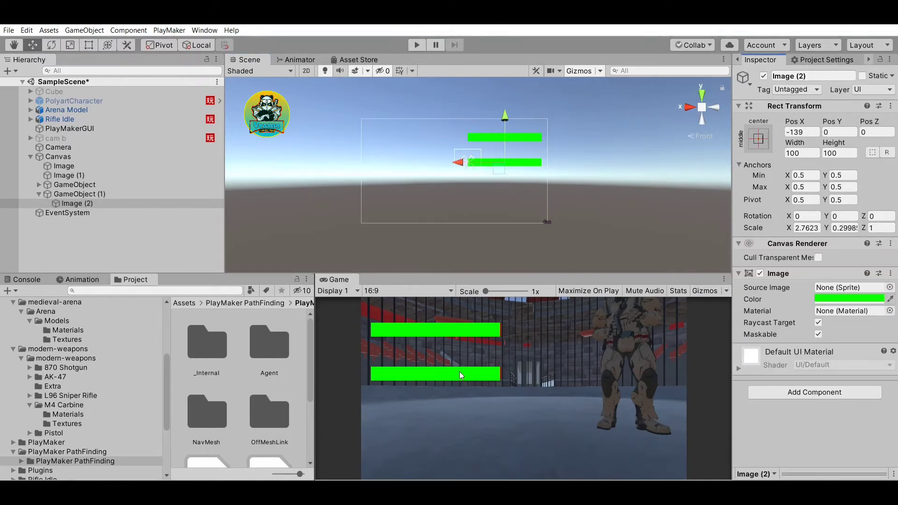
left_click(84, 175)
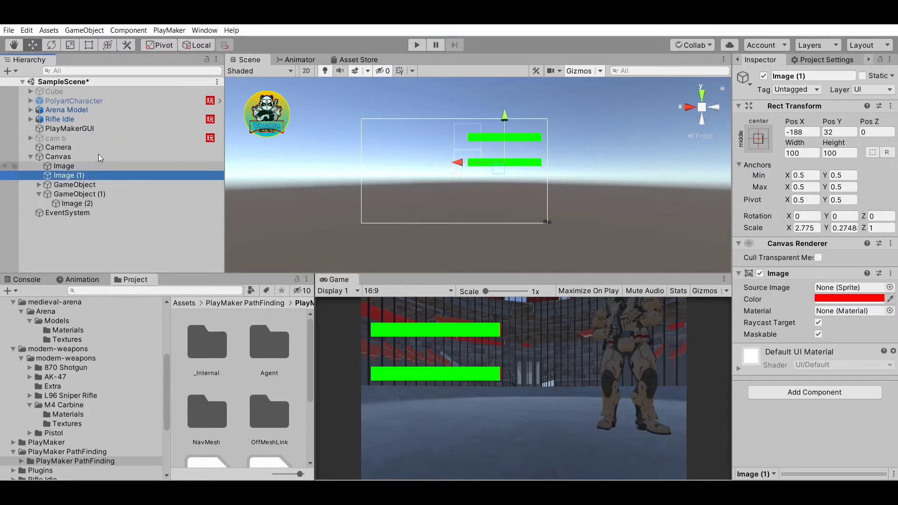
left_click(70, 45)
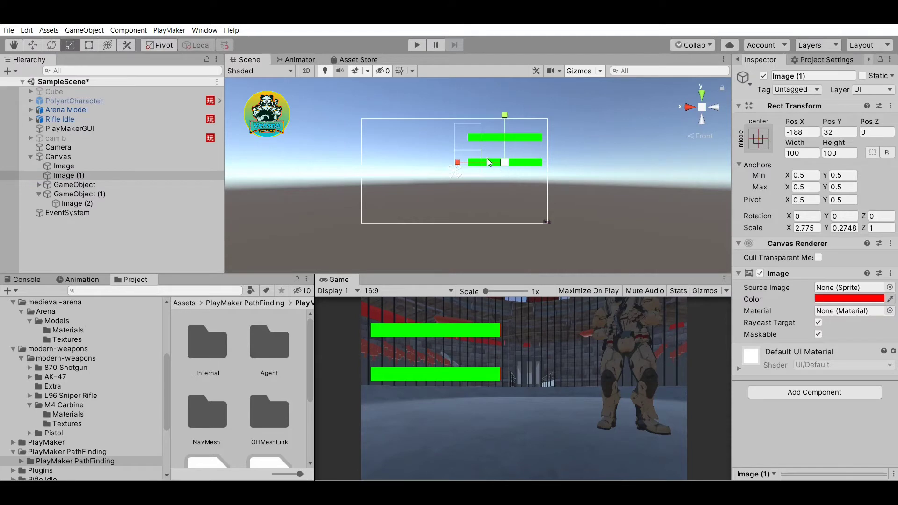
left_click_drag(460, 146, 461, 147)
left_click(80, 173)
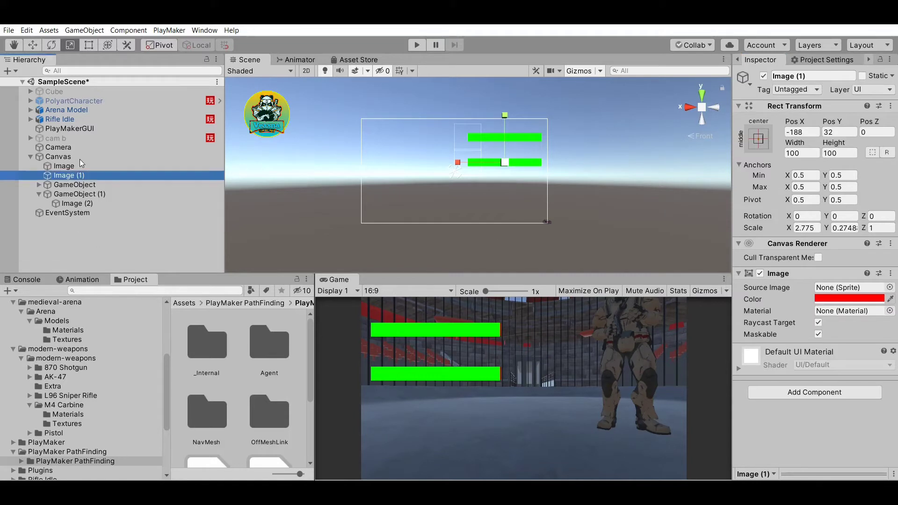
left_click(80, 166)
left_click(78, 173)
left_click(72, 156)
left_click(73, 165)
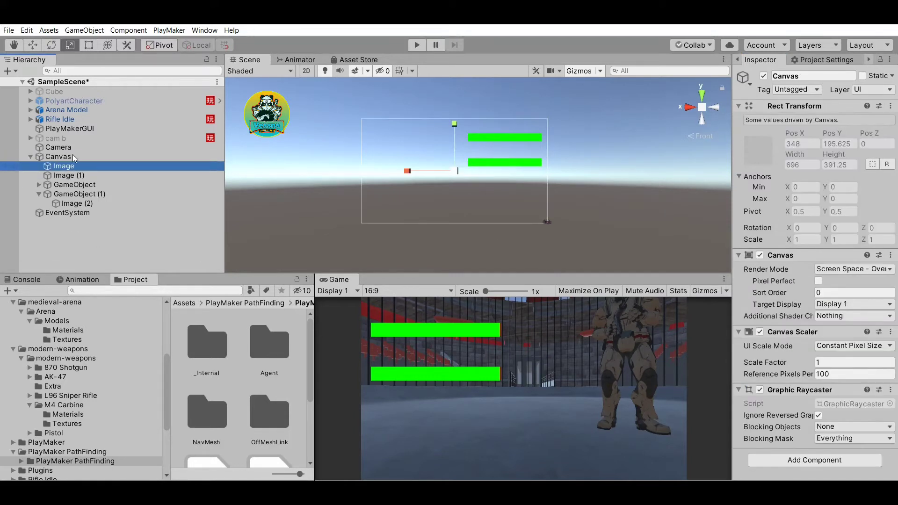
left_click(77, 174)
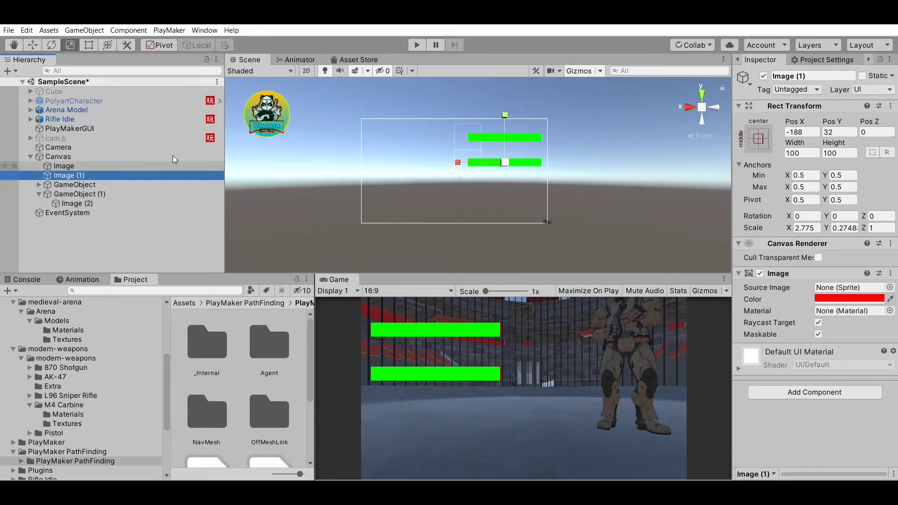
left_click(153, 166)
left_click(148, 183)
left_click(144, 192)
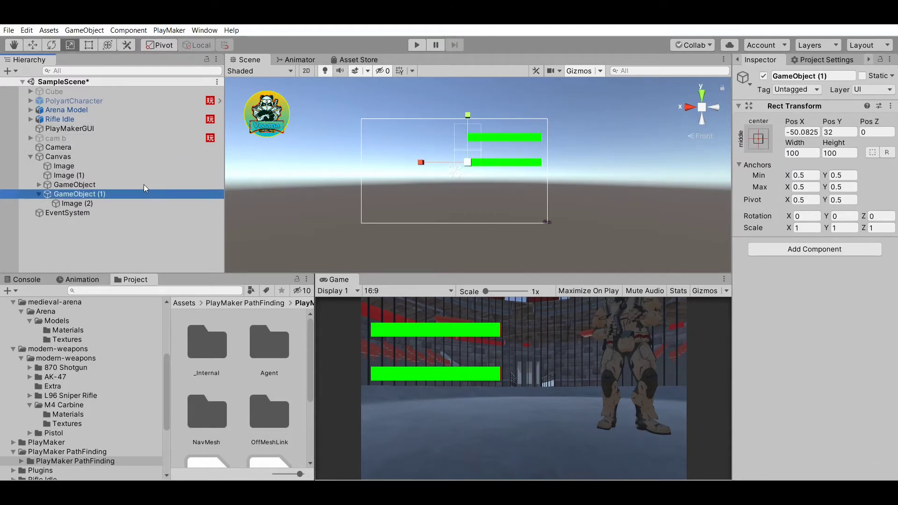
- Collapse GameObject (1) and compare the transforms of the two green bar parents
left_click(38, 193)
left_click(82, 184)
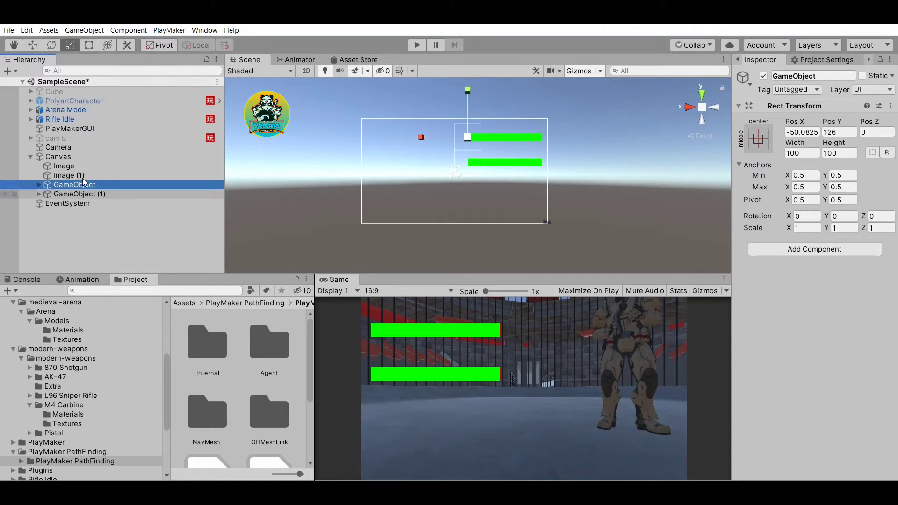
left_click(81, 193)
left_click(81, 176)
left_click(81, 191)
left_click(81, 184)
left_click(80, 194)
left_click(79, 185)
left_click(80, 193)
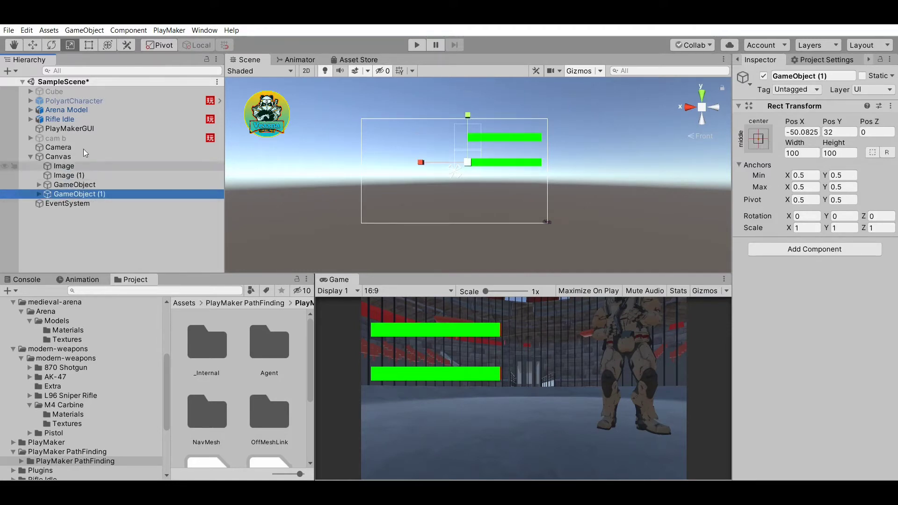
- Add a PlayMakerFSM component to the Canvas and open its FSM in the PlayMaker editor
left_click(83, 106)
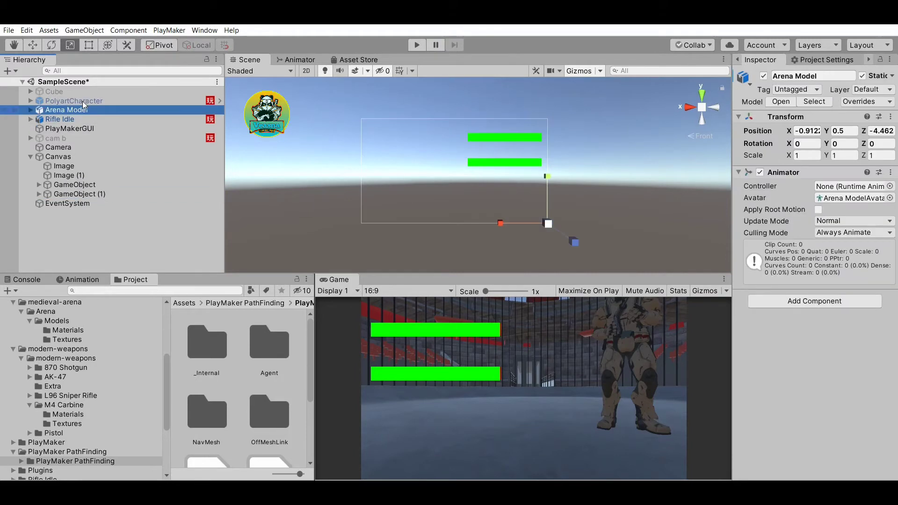
key("Down")
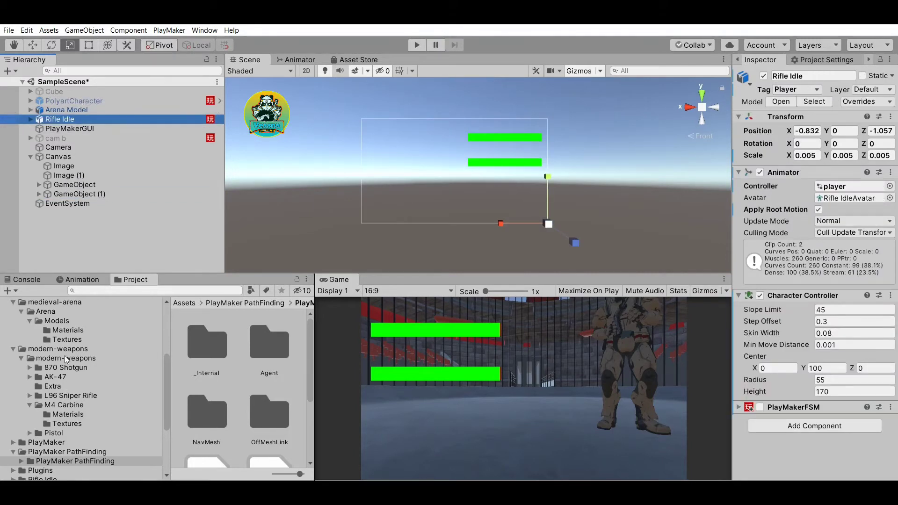
left_click(54, 156)
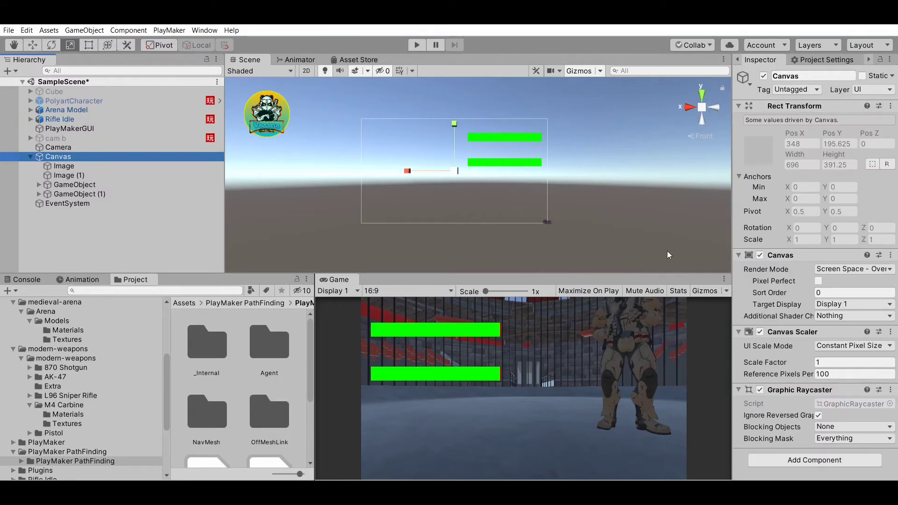
left_click(821, 450)
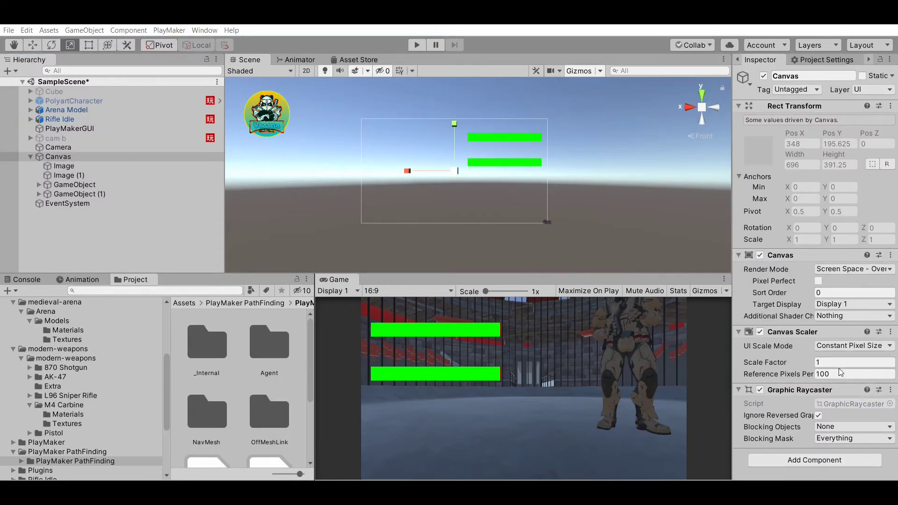
left_click(780, 345)
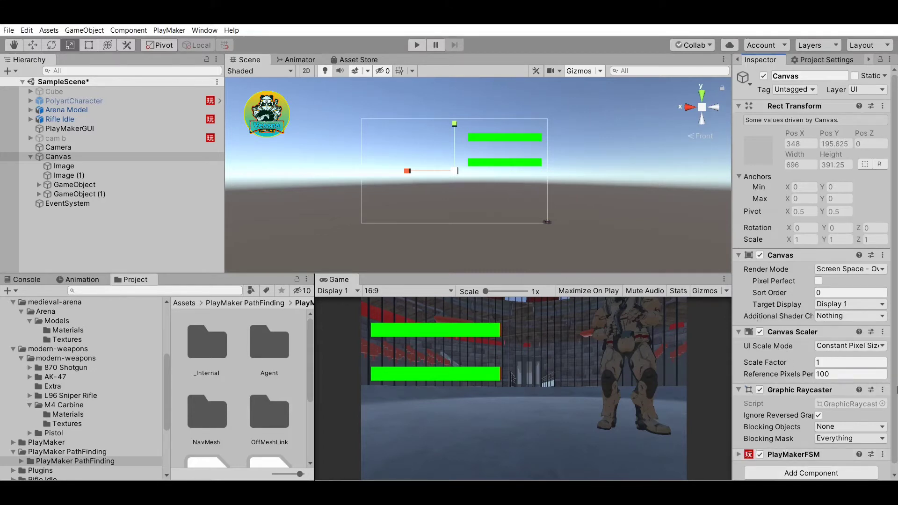
scroll(767, 446, "down", 1)
left_click(739, 447)
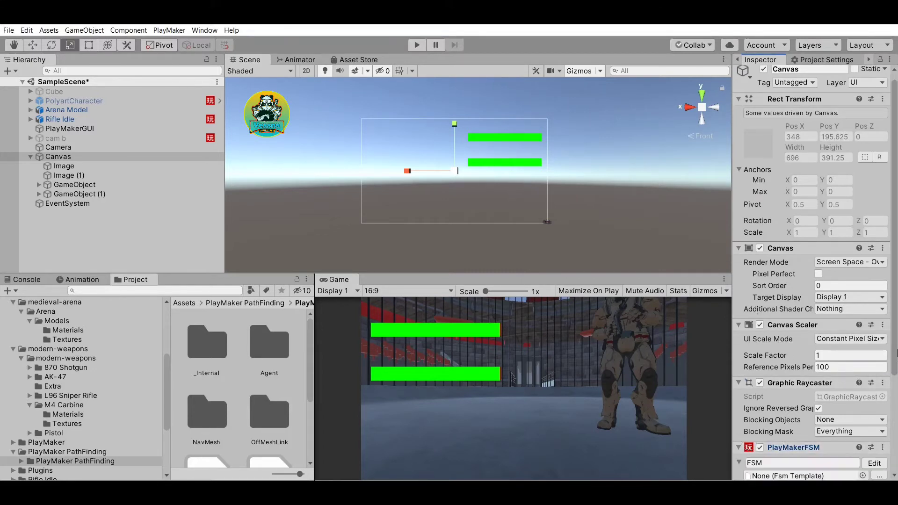
scroll(819, 463, "down", 5)
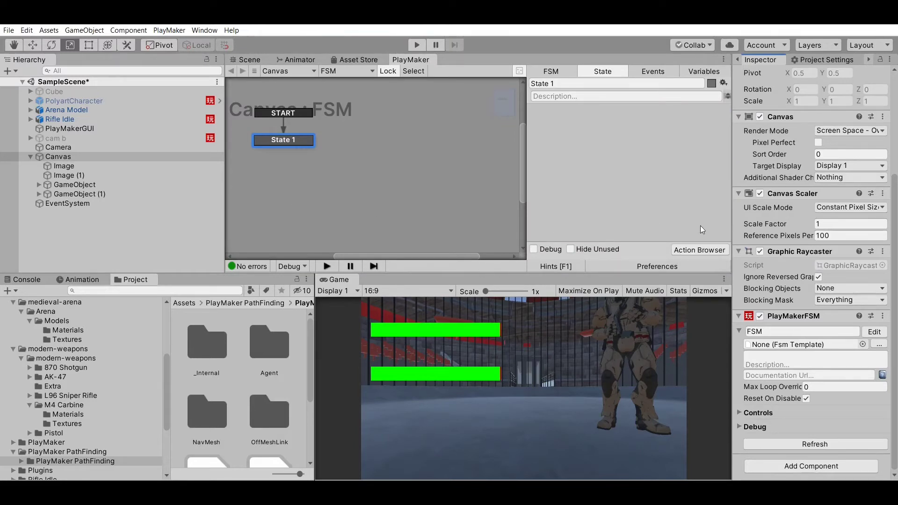
- Dock the Game view alongside the Scene view and start an action search for State 1 of the Canvas FSM
left_click_drag(337, 279, 369, 48)
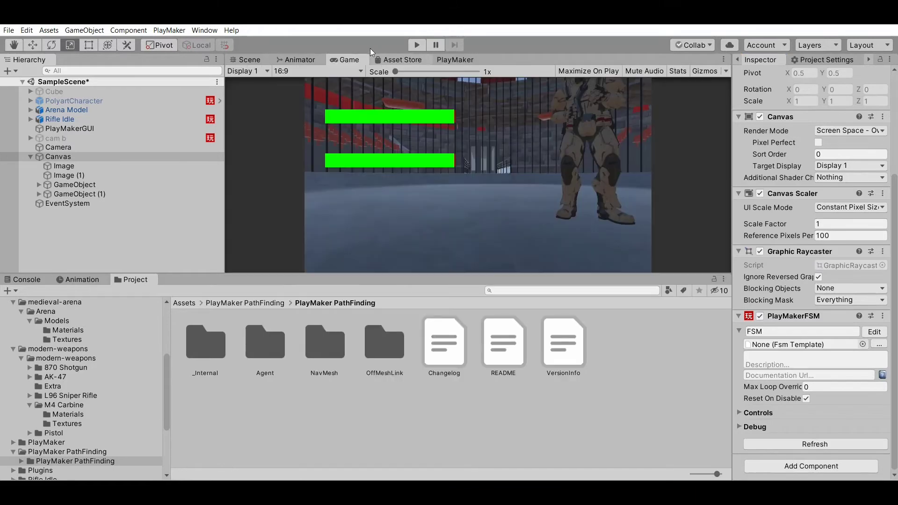
left_click(468, 57)
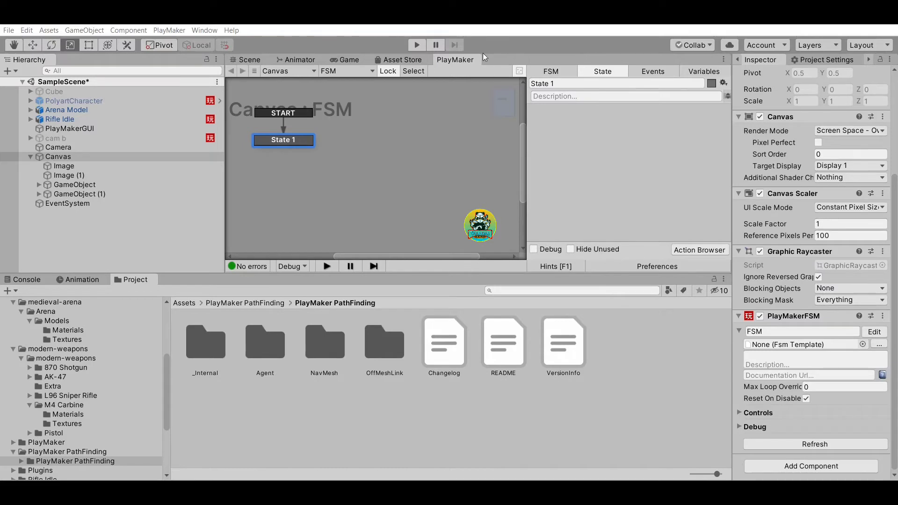
left_click(337, 68)
type("tr")
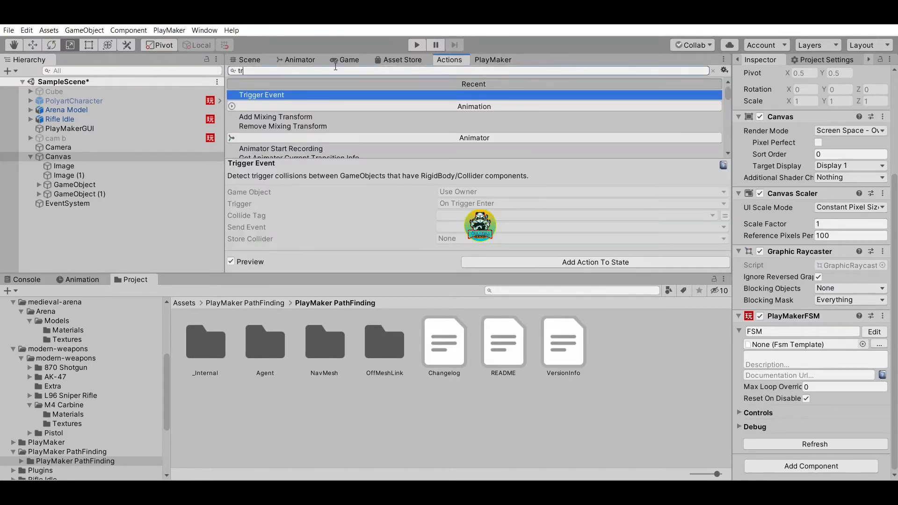
type("Se")
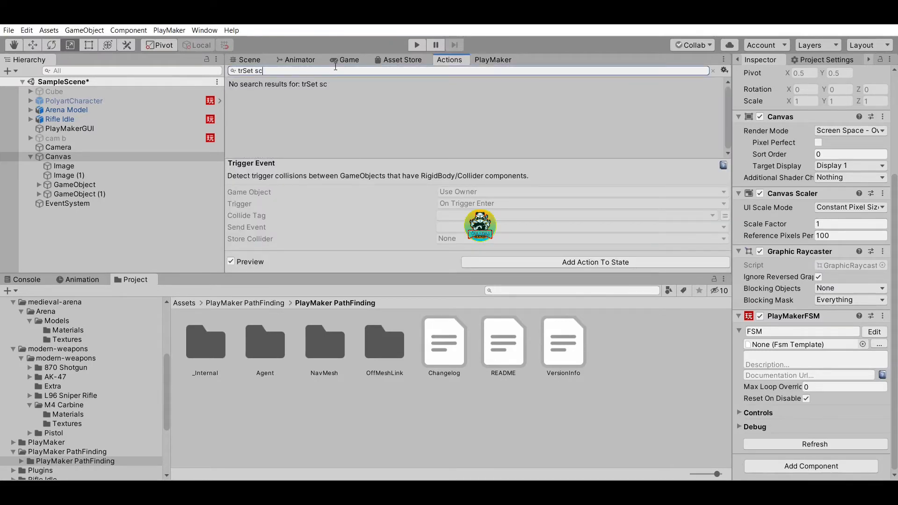
type("t sc")
key("BackSpace")
key("BackSpace")
key("BackSpace")
key("BackSpace")
key("BackSpace")
key("BackSpace")
key("BackSpace")
key("BackSpace")
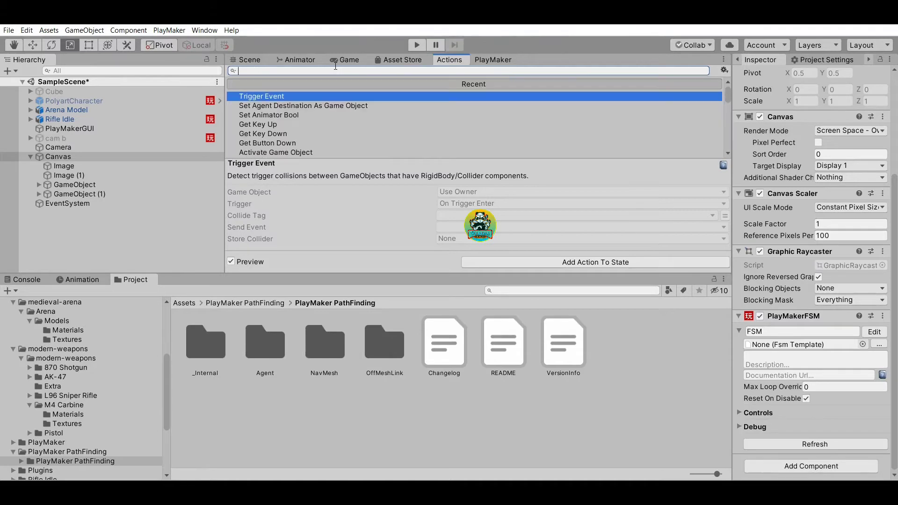
- Search the actions for Set Scale and add it to State 1
type("Set S")
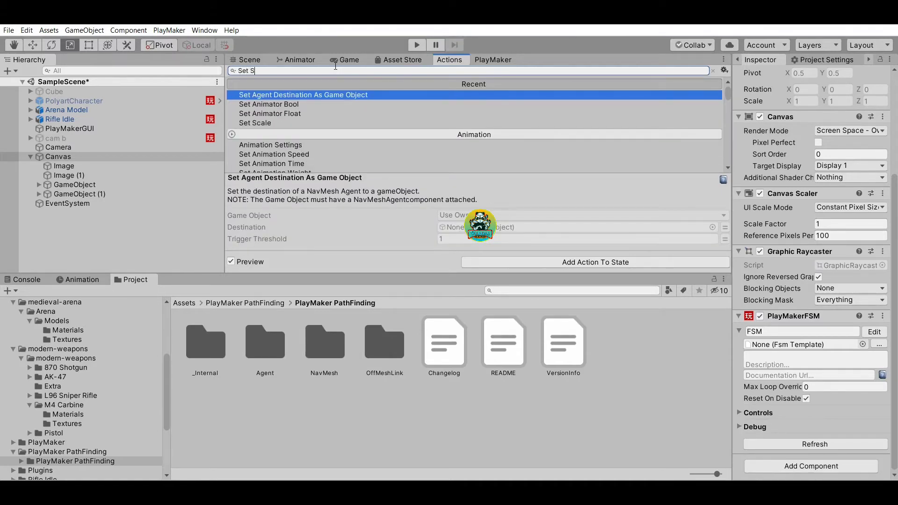
type("cale")
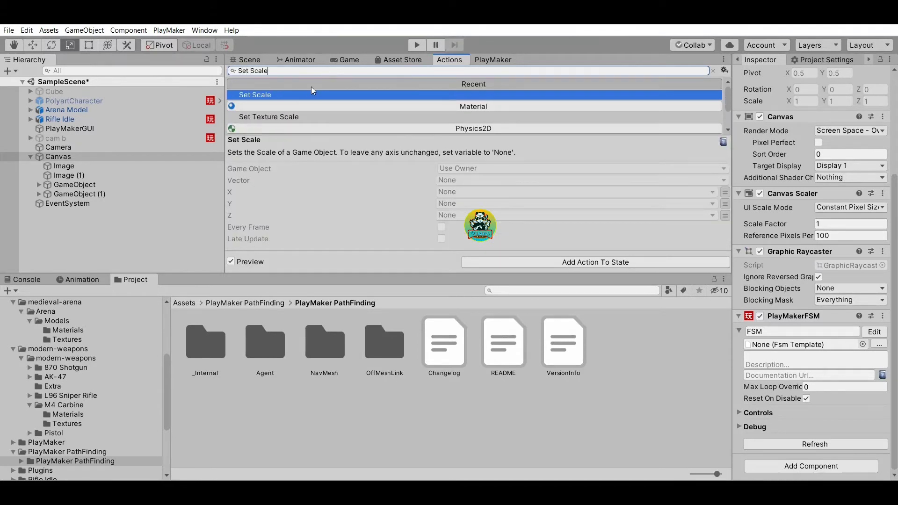
key("Return")
- Add a Float Operator action to State 1 above Set Scale and return to the Canvas FSM
type("Float")
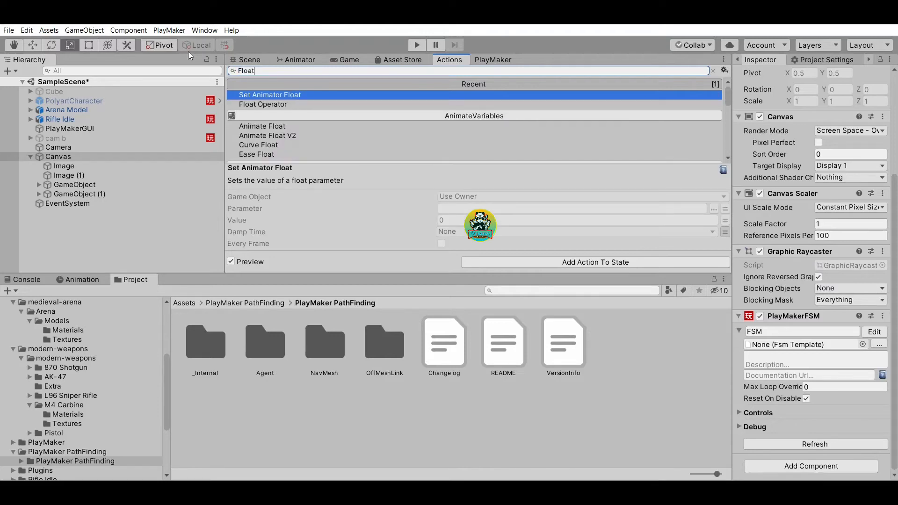
type(" oper")
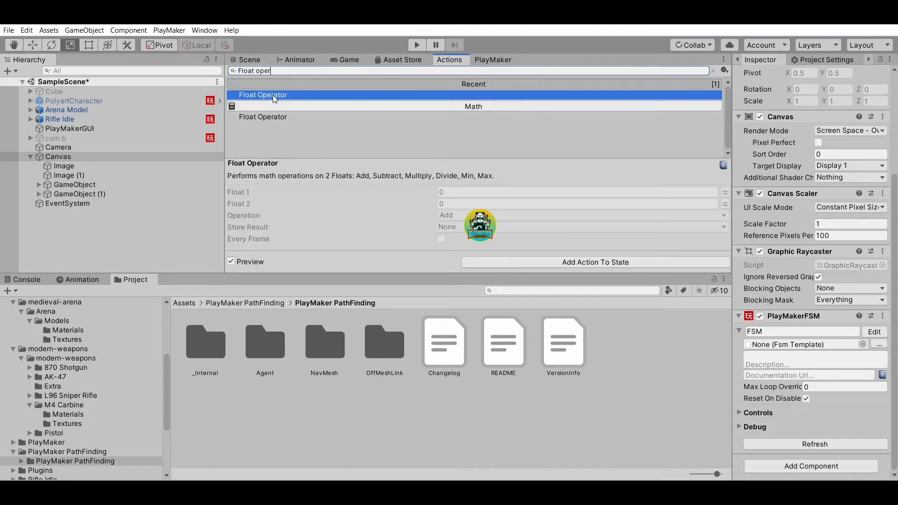
left_click(347, 59)
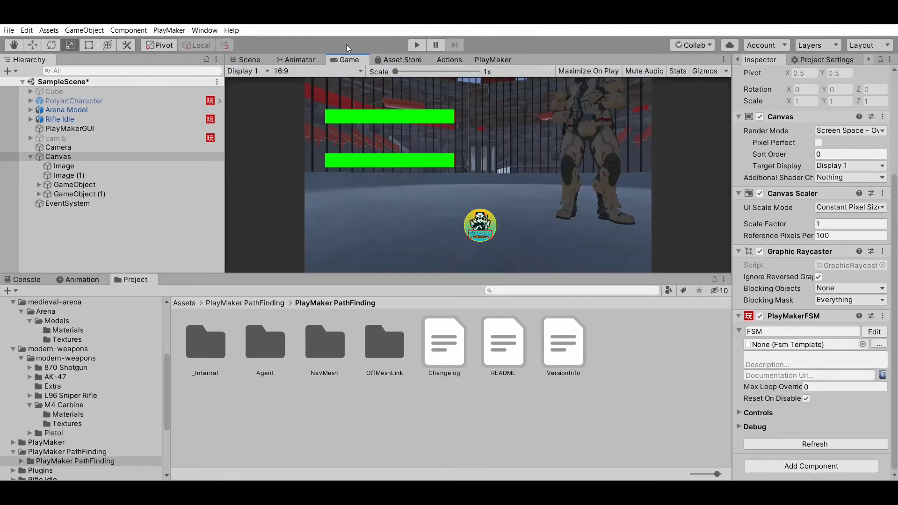
left_click(302, 59)
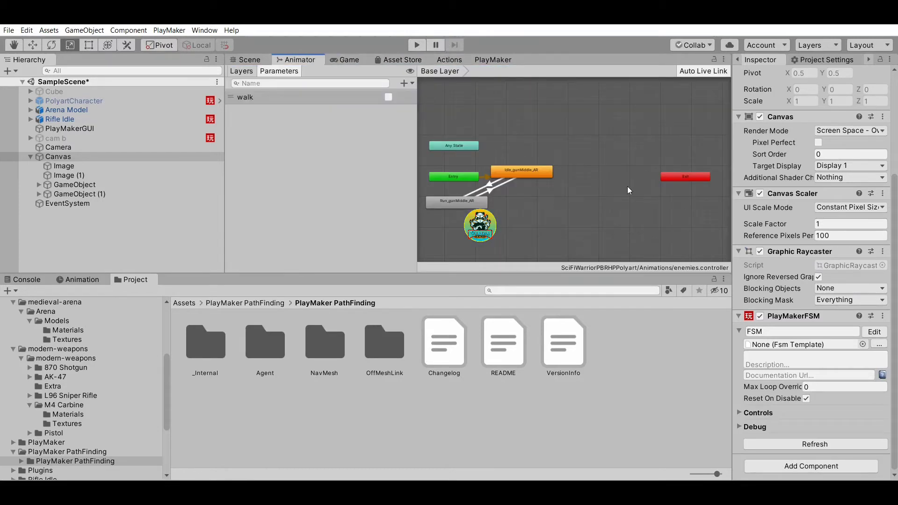
left_click(874, 330)
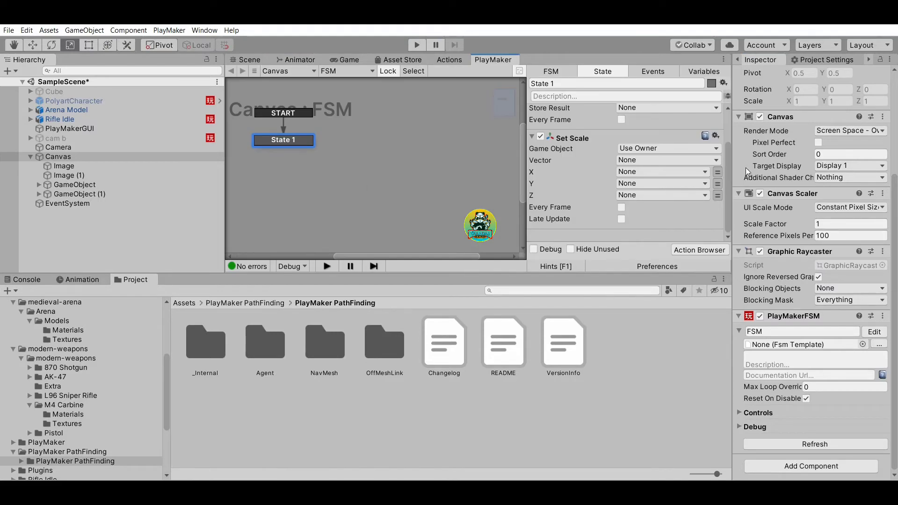
- Make Set Scale act on a specified game object and assign GameObject, the upper green bar's parent, as its target
left_click_drag(728, 169, 725, 156)
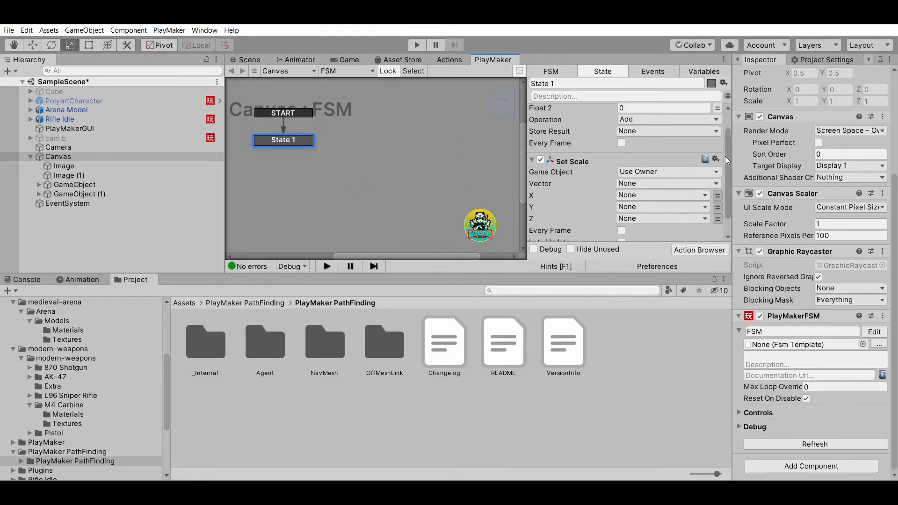
left_click(705, 177)
left_click(704, 183)
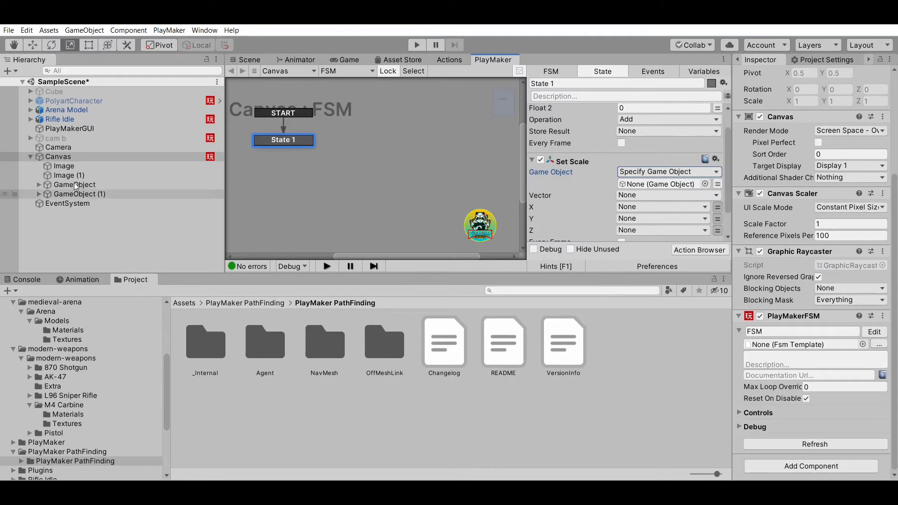
left_click_drag(65, 176, 657, 184)
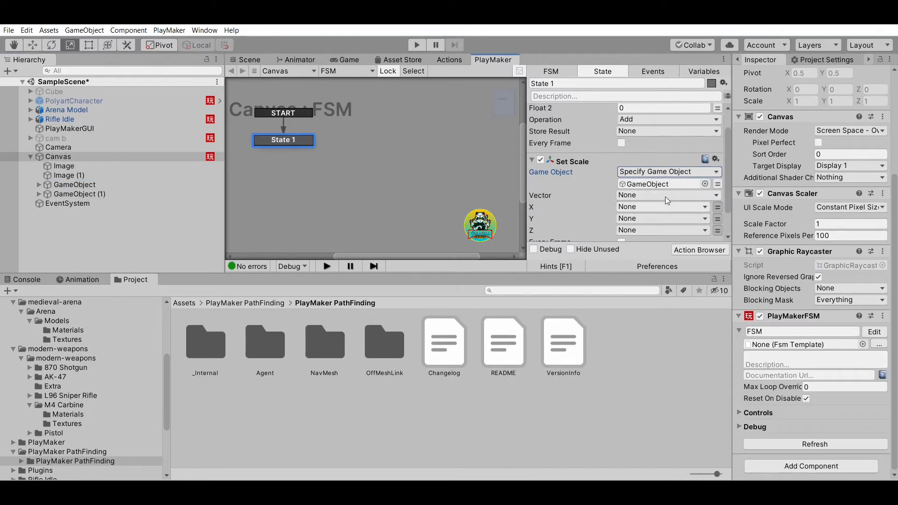
- Configure the Float Operator to divide the Damage variable by 1000 every frame
left_click_drag(727, 192, 727, 175)
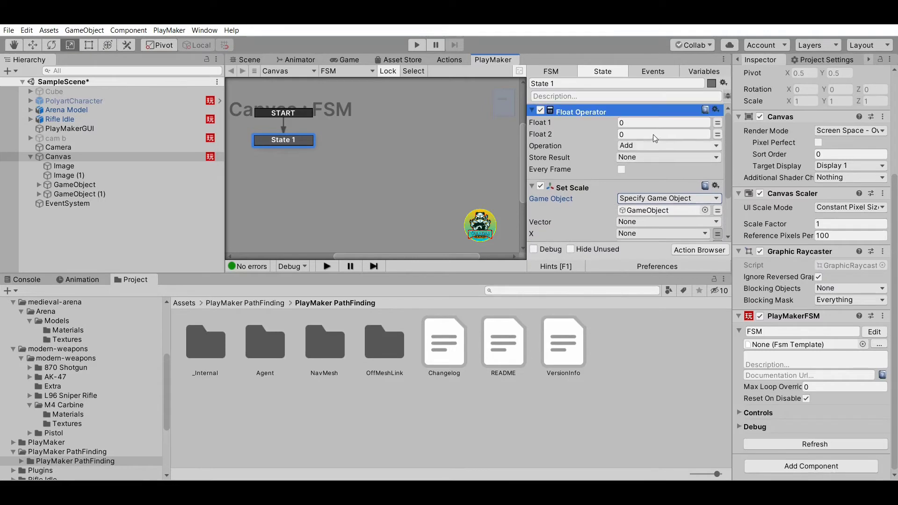
left_click(655, 183)
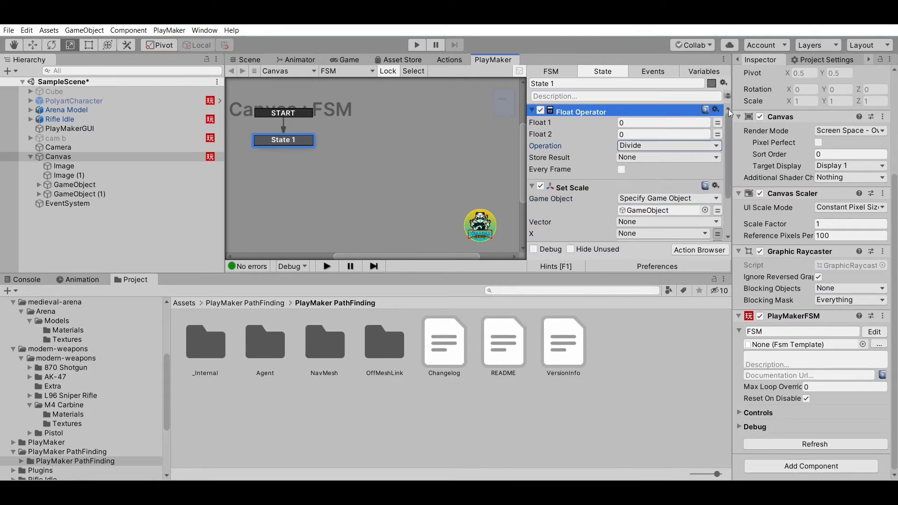
left_click(717, 122)
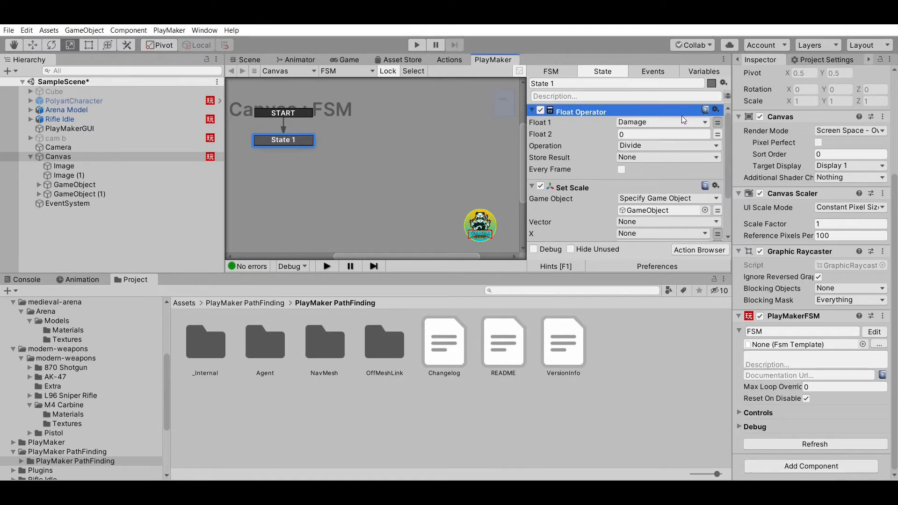
left_click(689, 130)
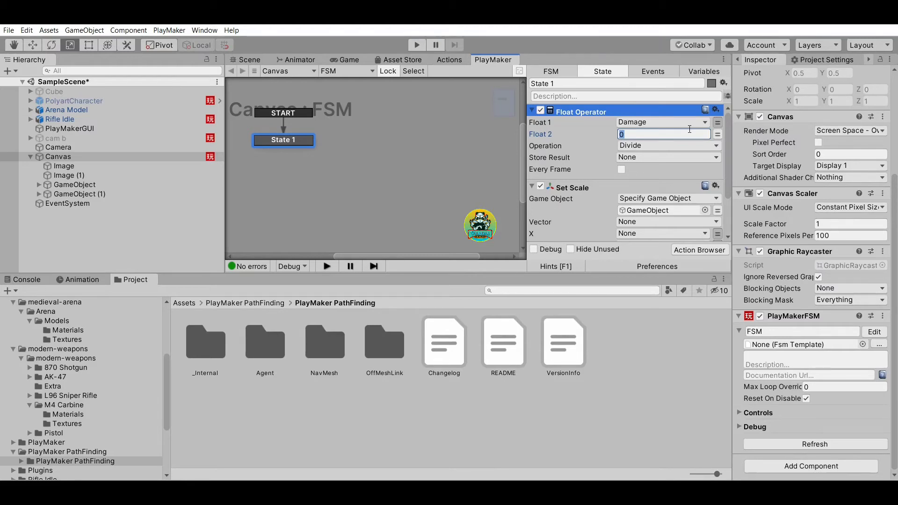
type("1000")
left_click(621, 168)
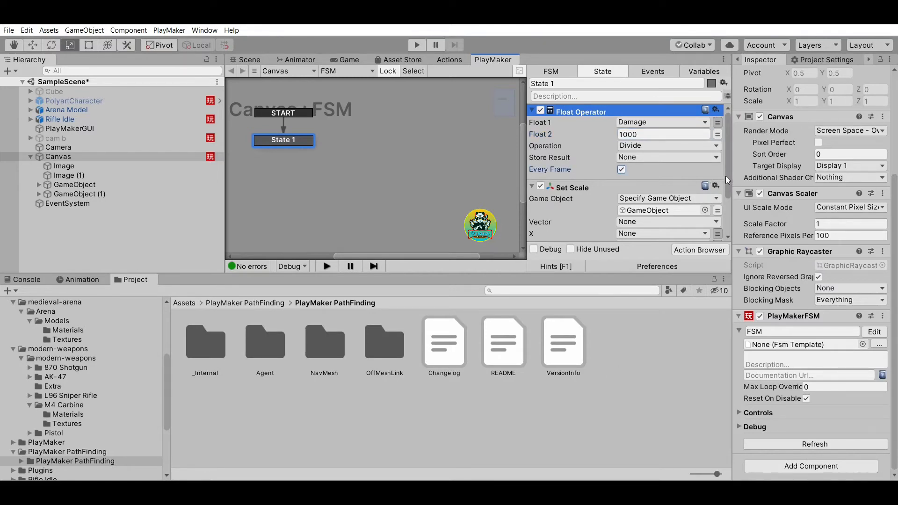
- Store the Float Operator's result in the Damage bar variable and use it as Set Scale's X value every frame
mouse_move(726, 177)
left_mouse_down()
mouse_move(728, 220)
mouse_move(734, 158)
mouse_move(735, 179)
left_mouse_up()
left_click(621, 207)
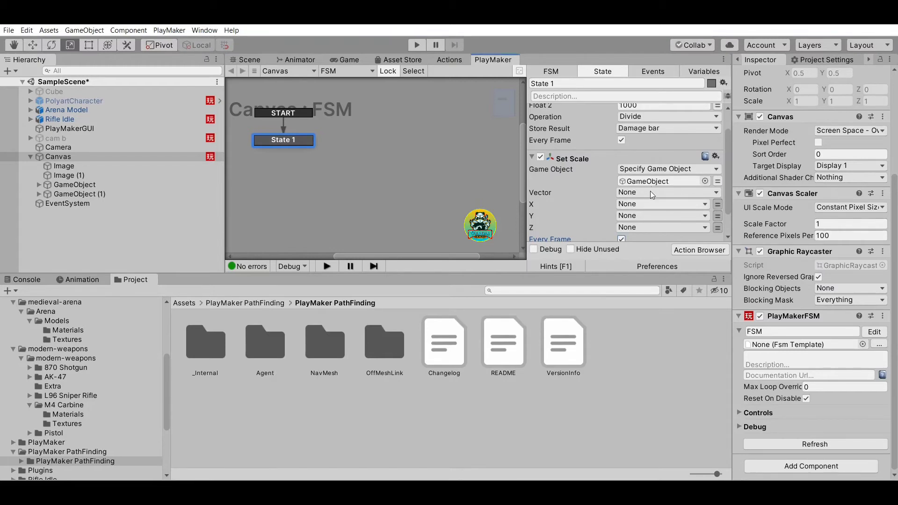
left_click(663, 205)
left_click(636, 226)
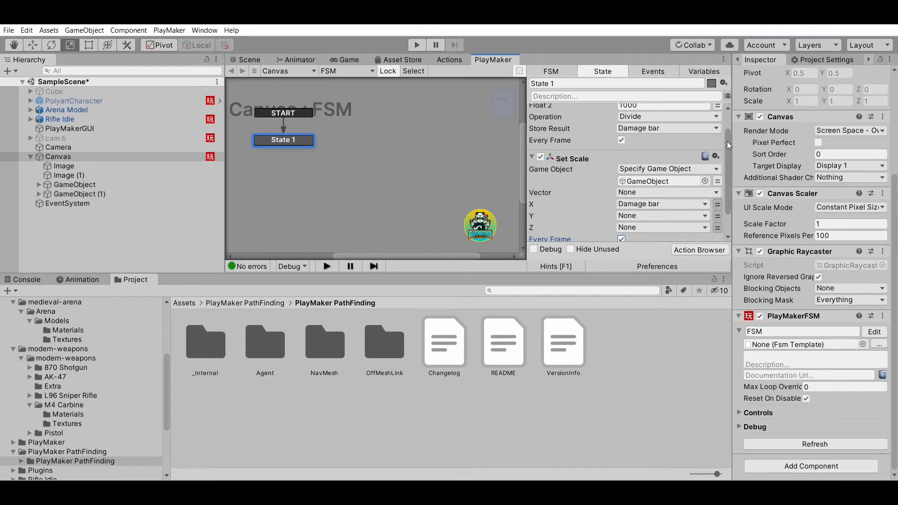
- Review the Float Operator and Set Scale settings in State 1 and check the two bars in the Game view
scroll(727, 136, "down", 2)
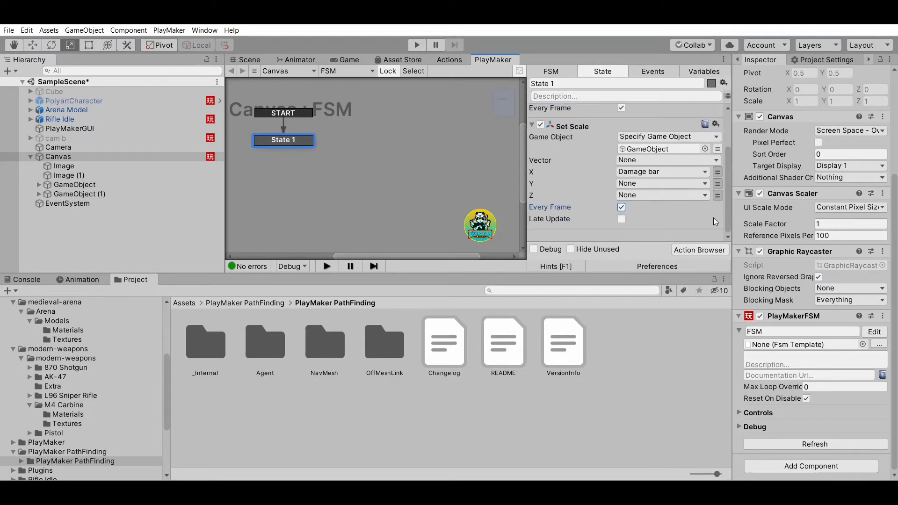
scroll(728, 201, "up", 3)
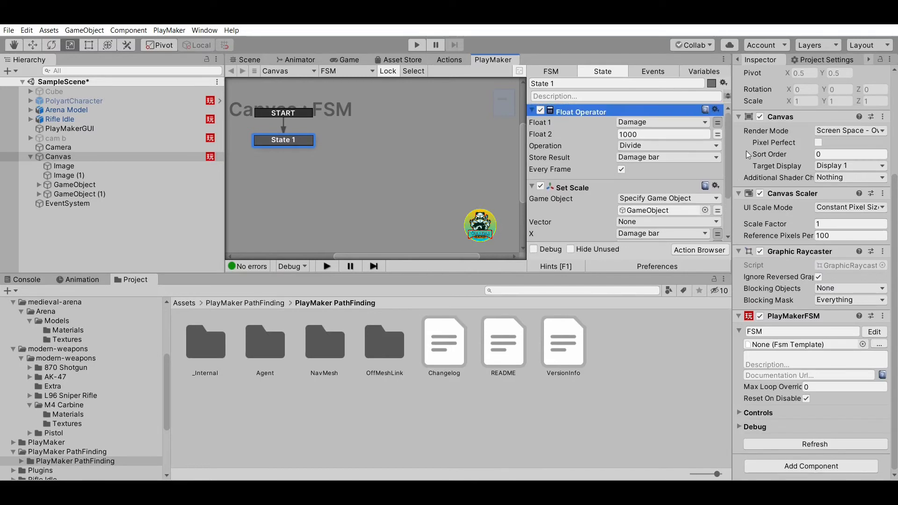
scroll(732, 175, "down", 3)
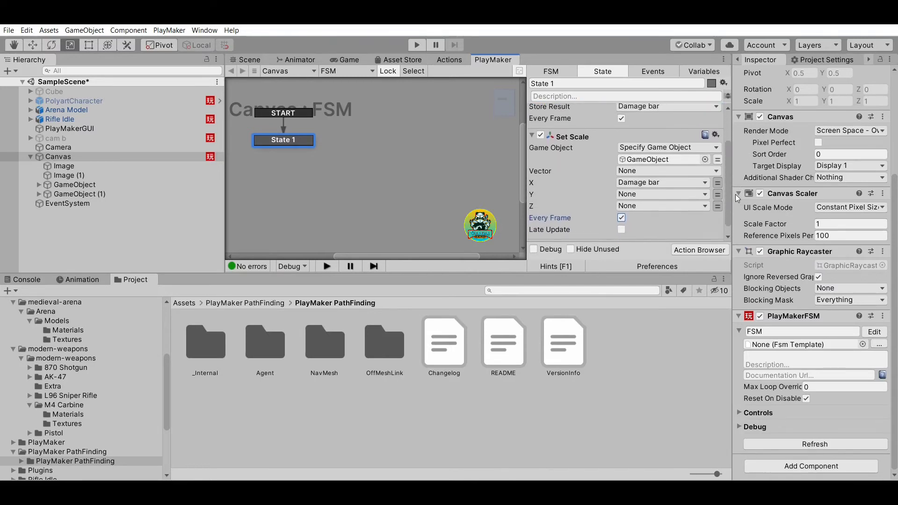
scroll(735, 193, "up", 1)
scroll(734, 187, "down", 1)
scroll(734, 187, "up", 2)
left_click(355, 136)
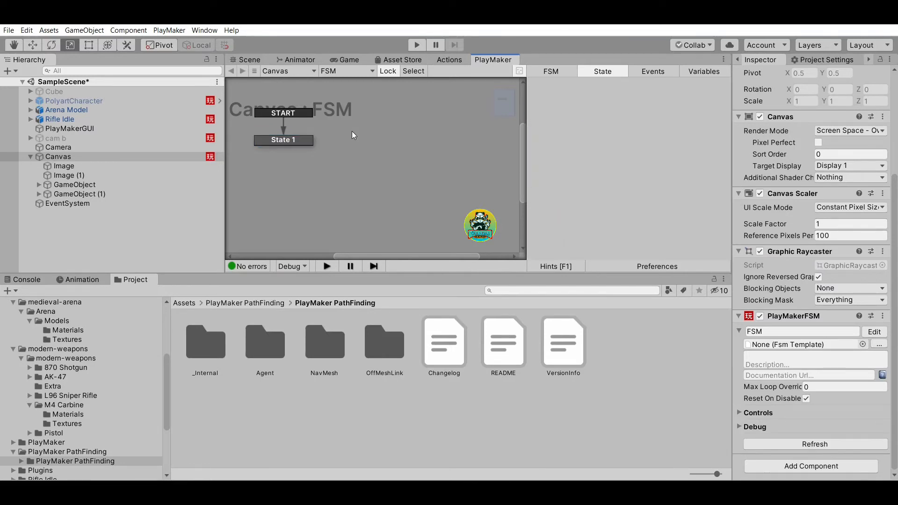
left_click(302, 139)
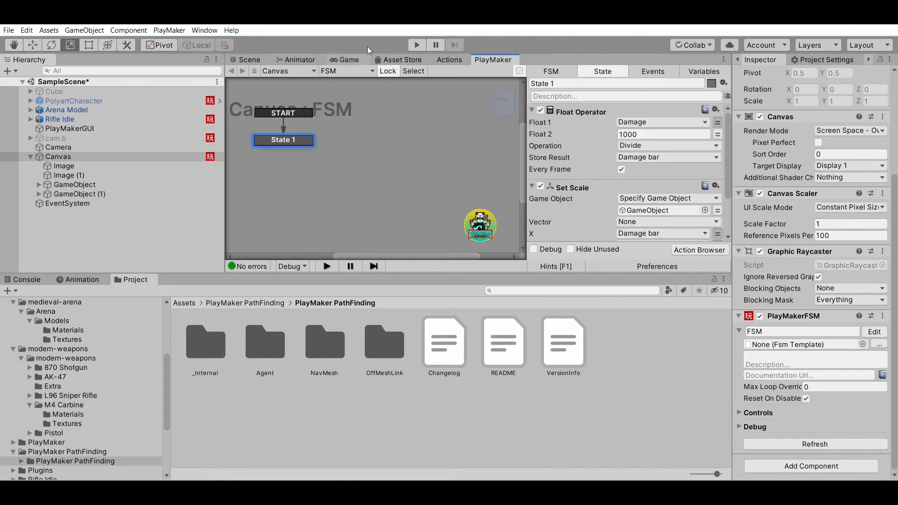
left_click(349, 60)
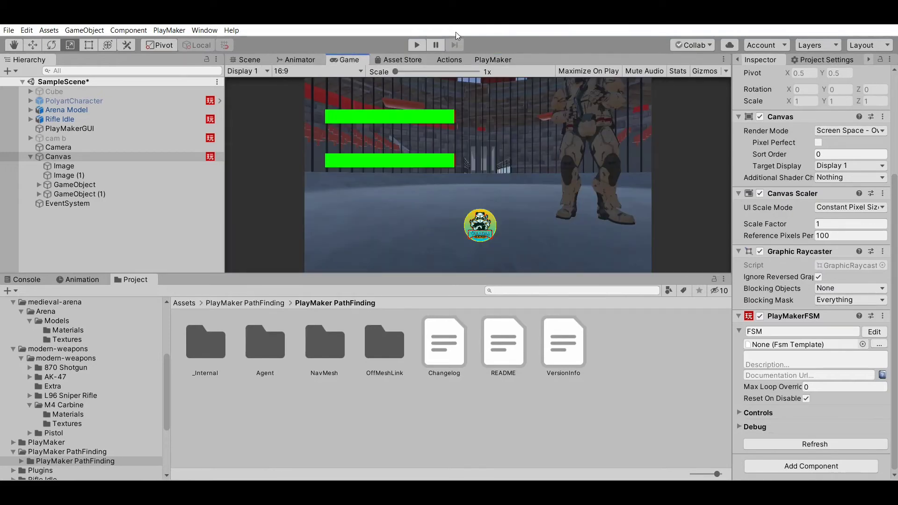
left_click(133, 116)
left_click(894, 192)
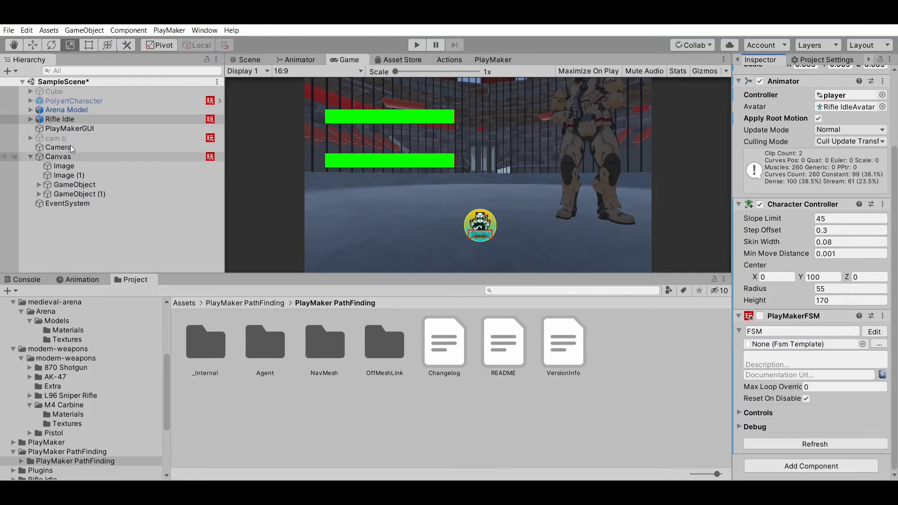
left_click(94, 246)
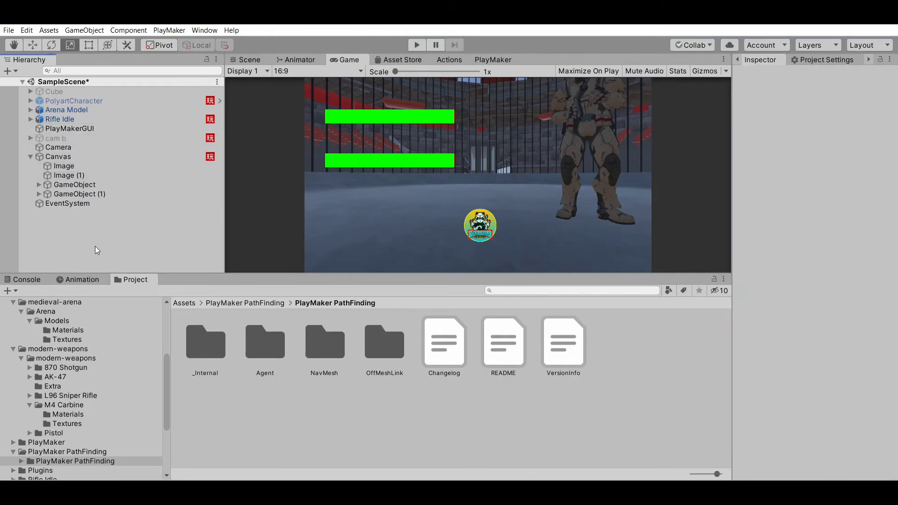
- Create an empty game object at the scene root, add a PlayMaker FSM to it and open that FSM for editing
right_click(137, 256)
left_click(162, 340)
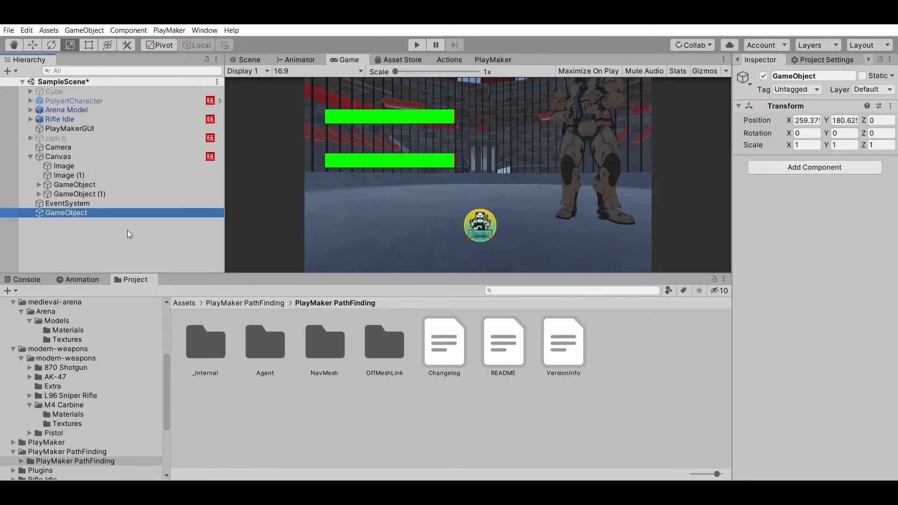
left_click(127, 230)
left_click(130, 212)
left_click(851, 197)
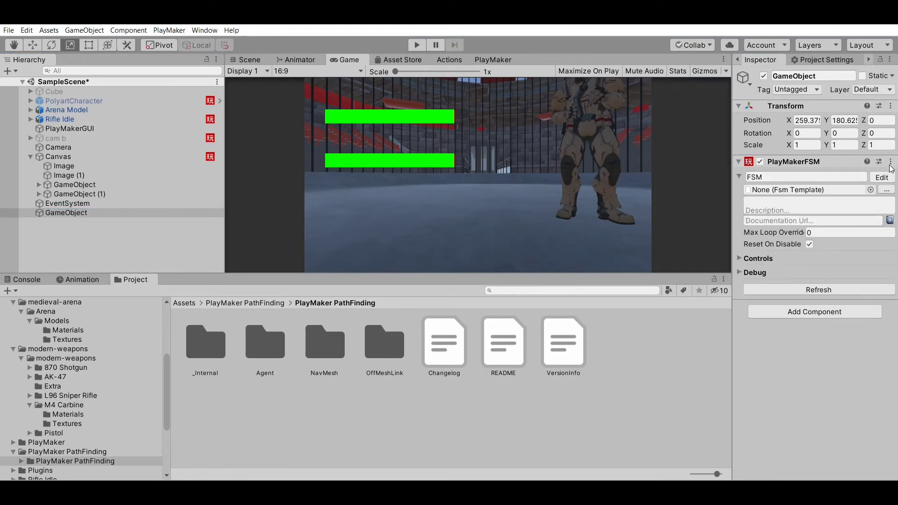
left_click(881, 177)
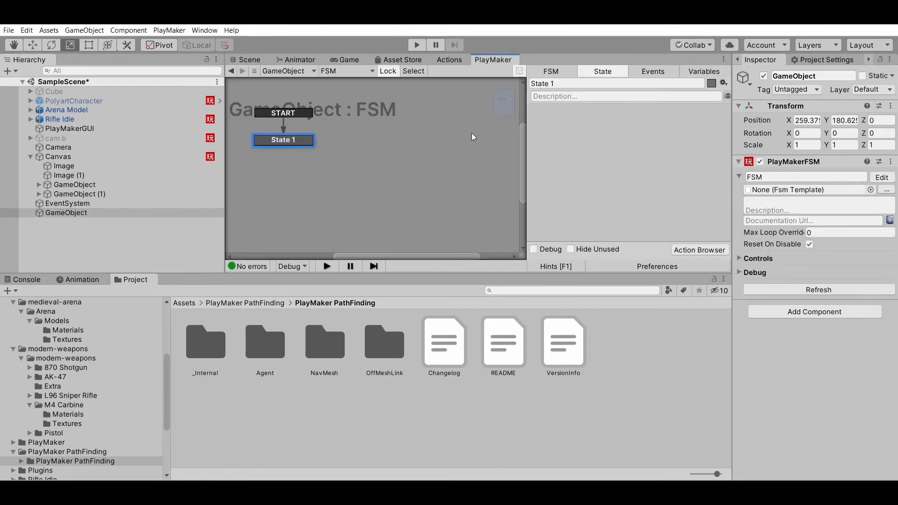
- Add a Float Compare action to State 1 of the new object's FSM
left_click(697, 248)
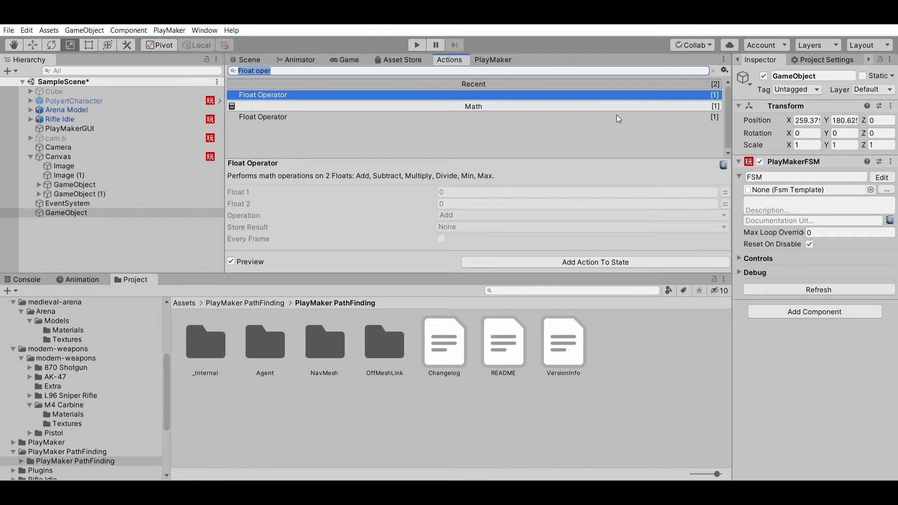
type("Float")
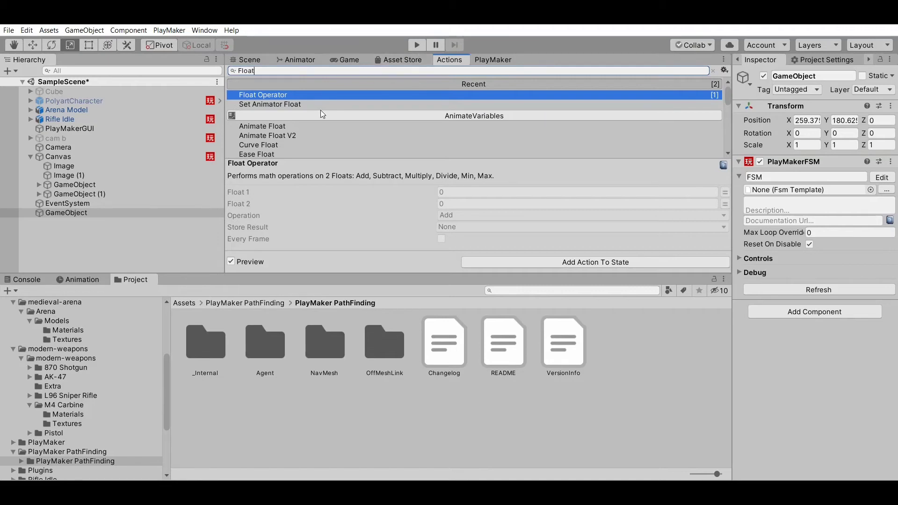
type(" co")
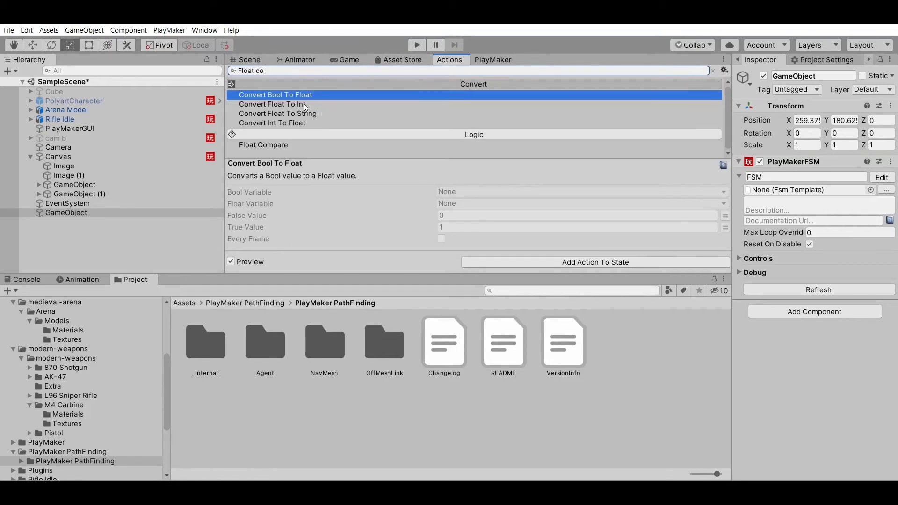
type("m")
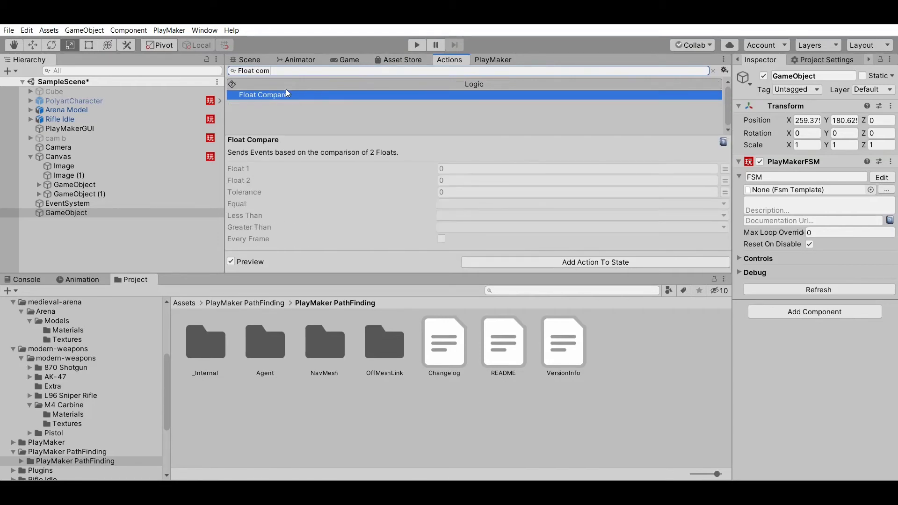
left_click(417, 45)
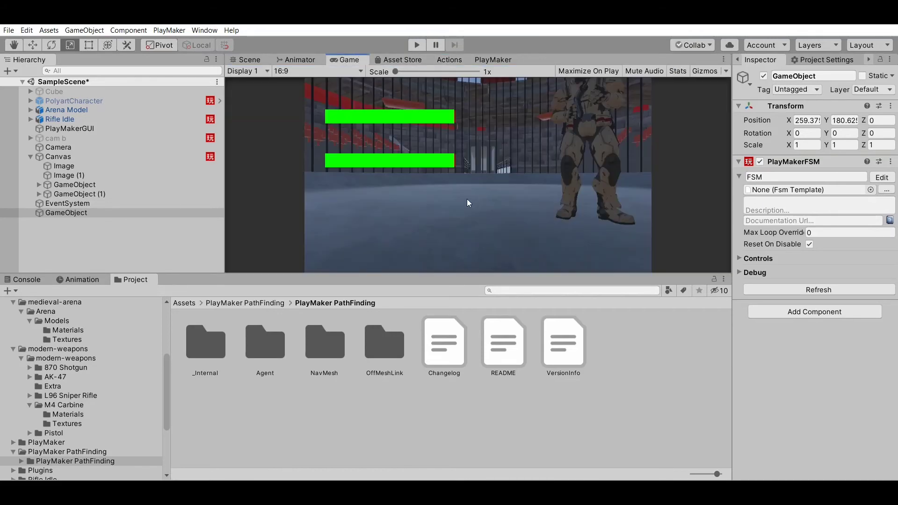
left_click(493, 59)
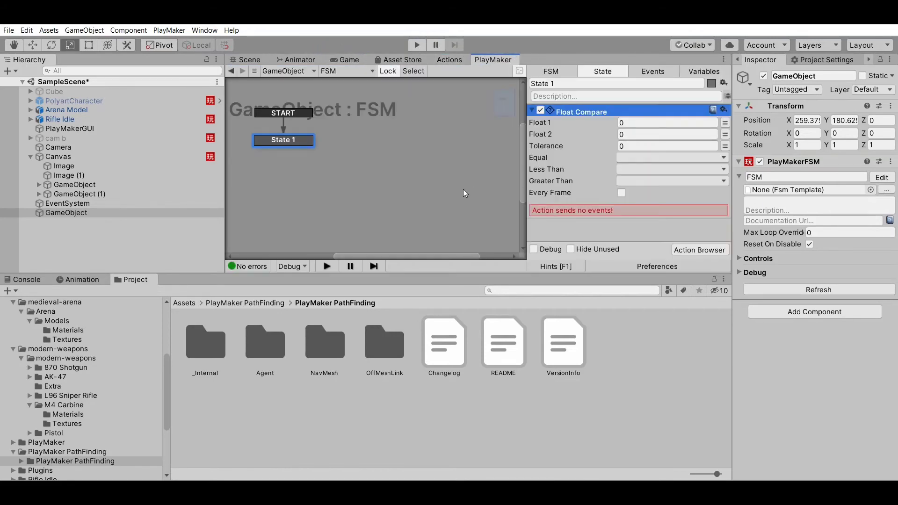
- Set Float Compare to compare the PLayer variable with 1, and delete the action from State 1
left_click(725, 122)
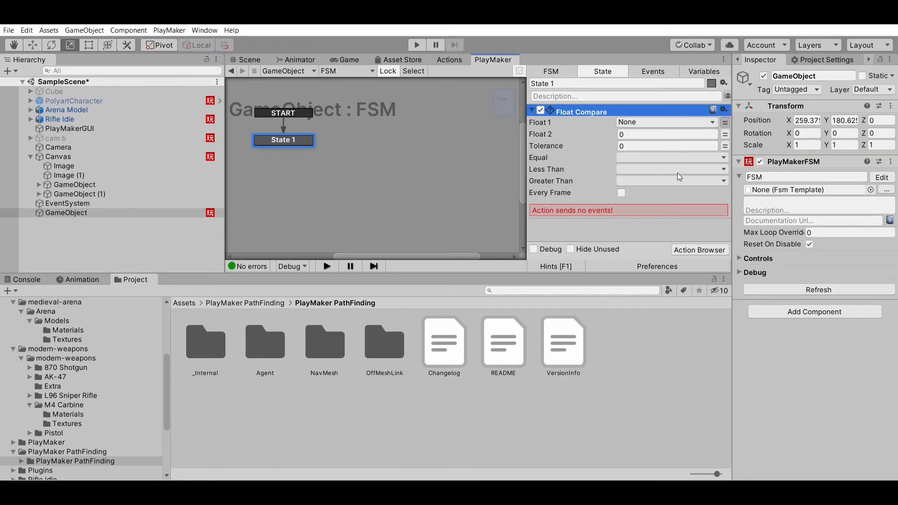
left_click(643, 154)
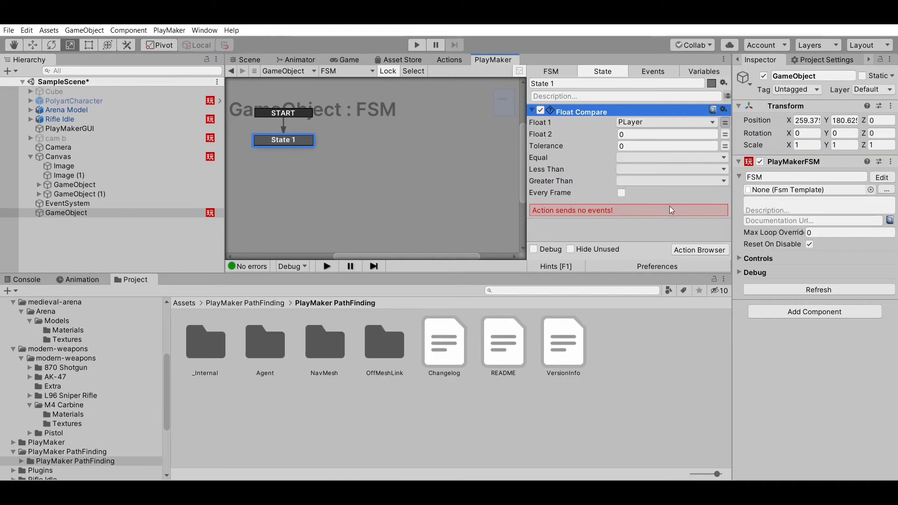
left_click(650, 135)
type("1")
left_click(609, 208)
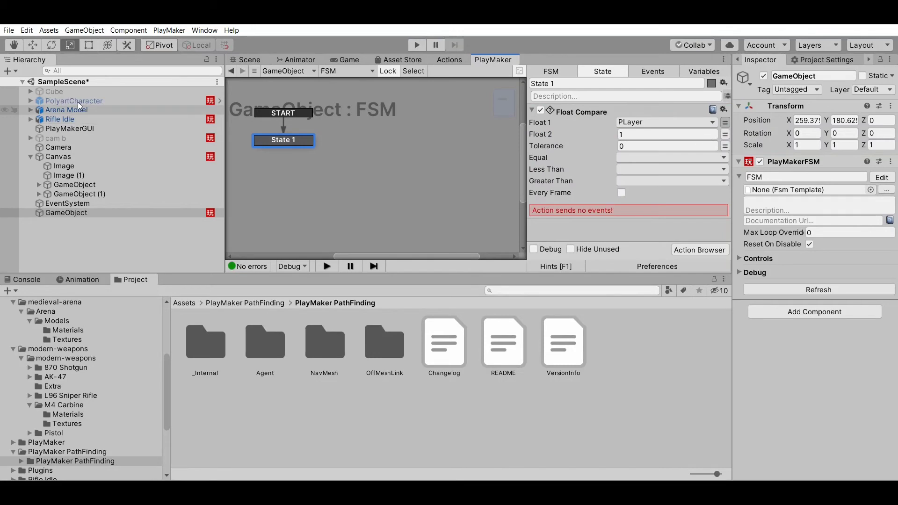
left_click(577, 108)
key("Delete")
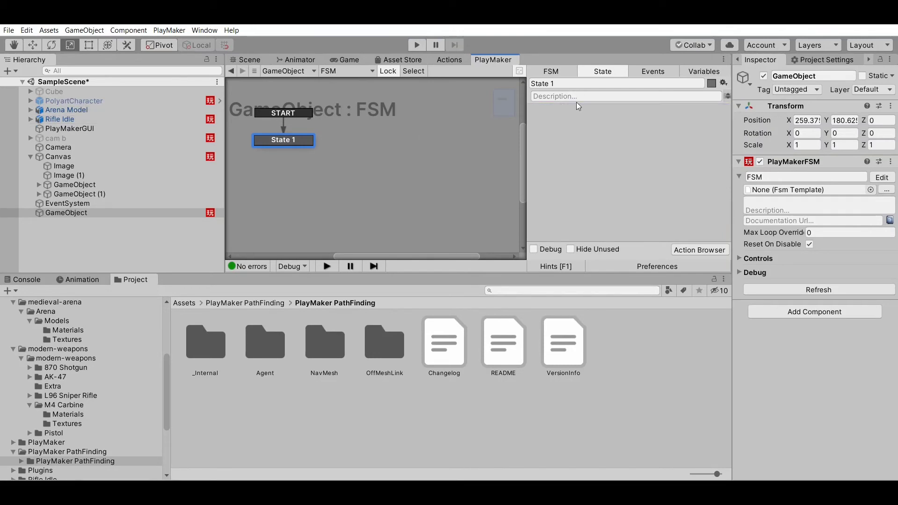
- Add a Set Float Value action to State 1 of the new object's FSM
left_click(699, 250)
type("set")
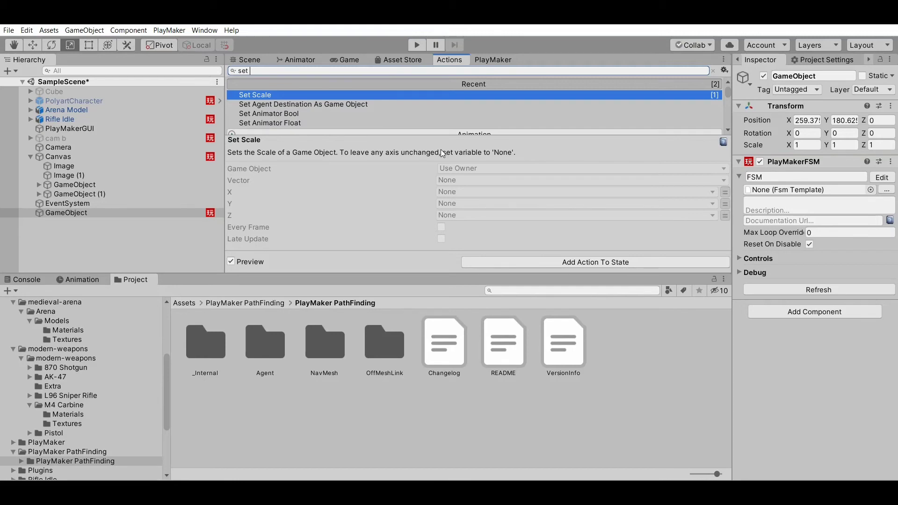
type("floa")
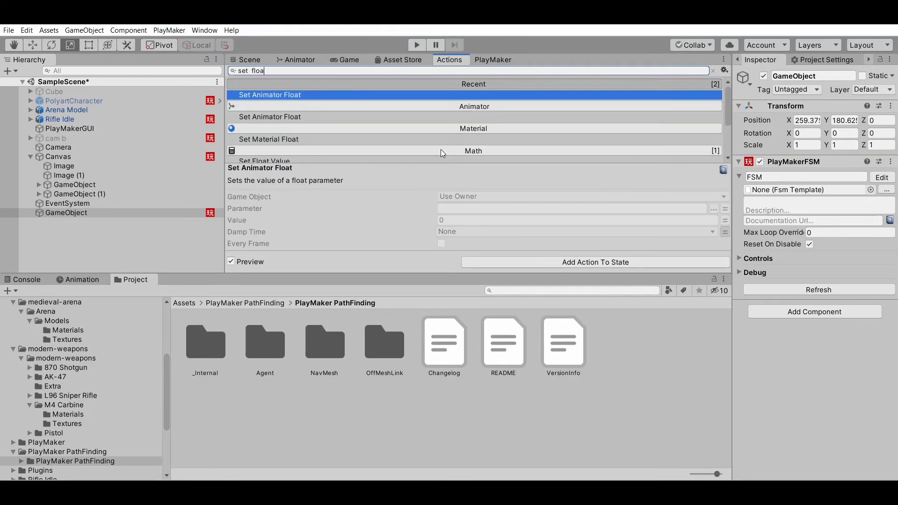
type("t")
type(" va")
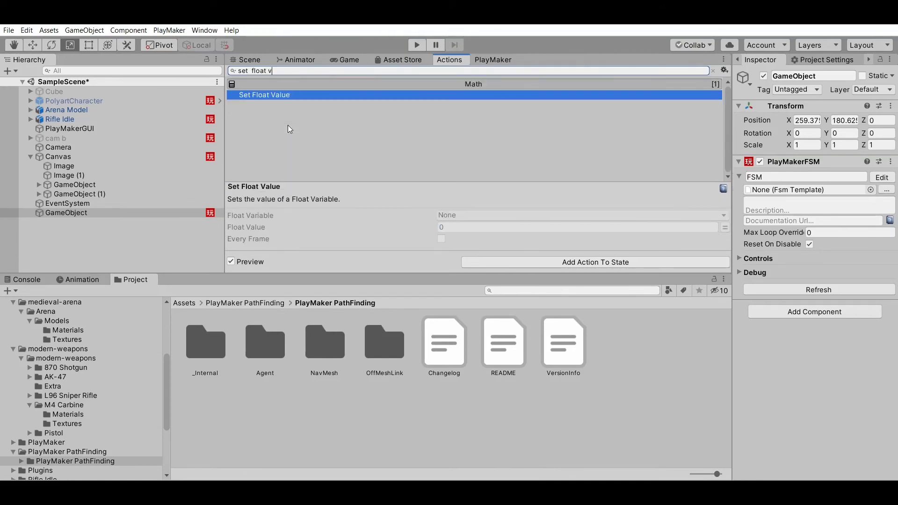
double_click(271, 94)
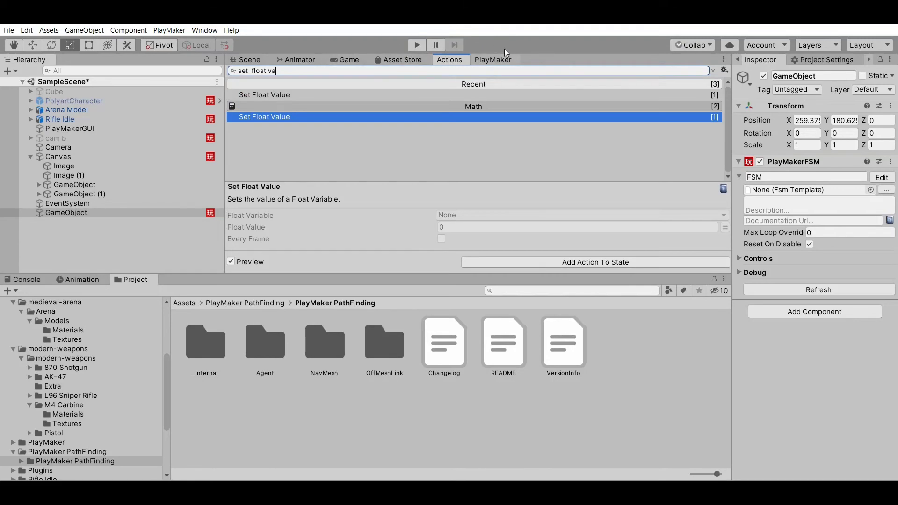
left_click(509, 59)
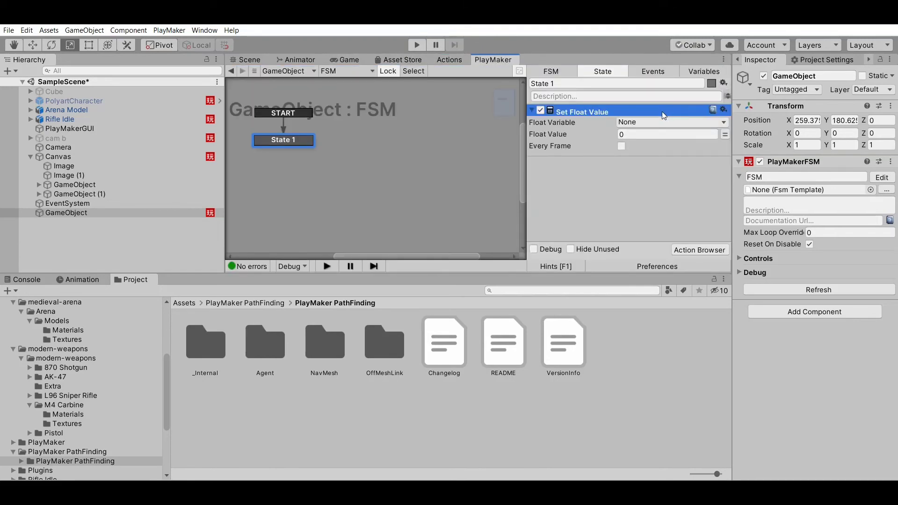
- Make Set Float Value set the Damage variable to 100, and play the scene briefly to test the upper bar
left_click(766, 136)
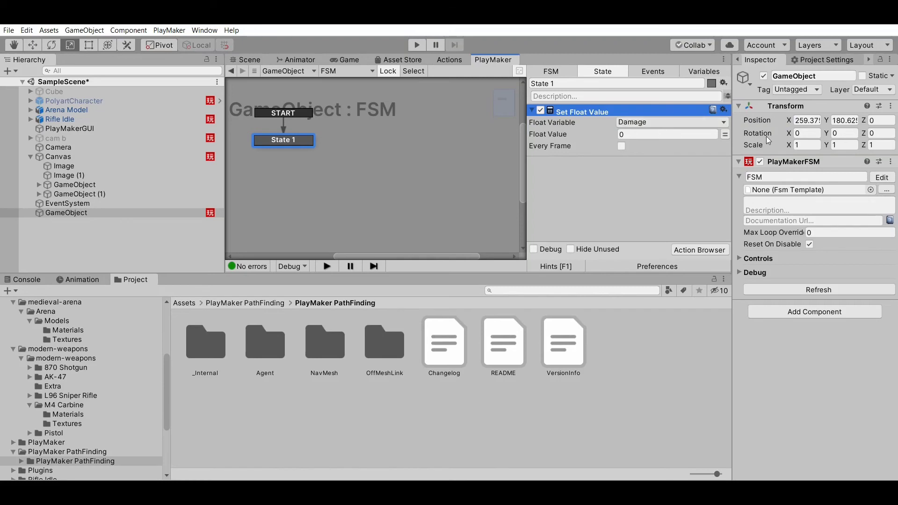
left_click(620, 145)
left_click(632, 133)
type("100")
left_click(626, 216)
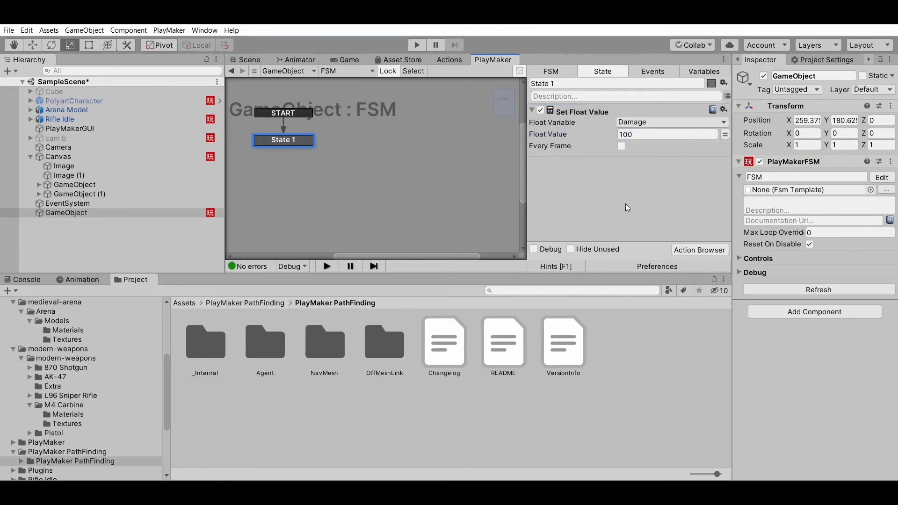
left_click(416, 45)
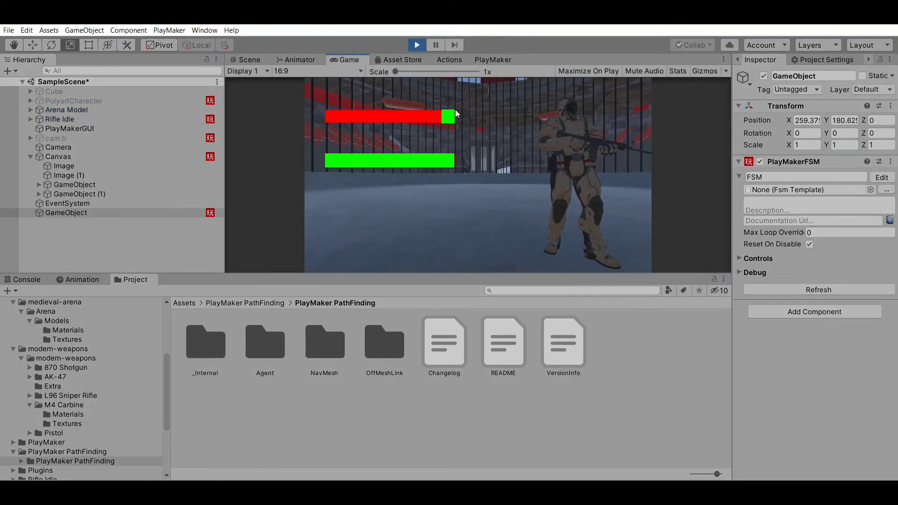
left_click(415, 44)
- Reverse the nesting in the Canvas so that GameObject becomes a child of Image (2), the upper green bar
left_click(66, 184)
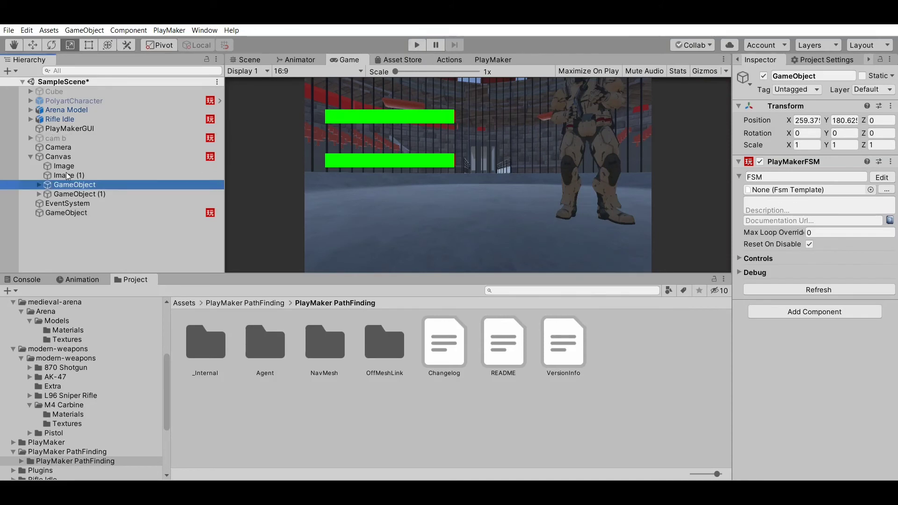
left_click(38, 184)
mouse_move(82, 194)
left_mouse_down()
mouse_move(87, 169)
mouse_move(86, 184)
left_mouse_up()
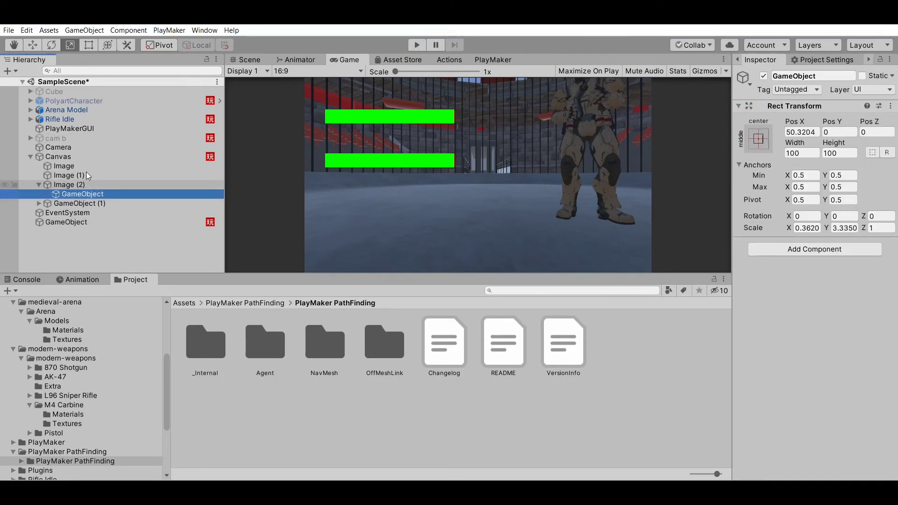
- Move GameObject along X in the Scene view to the opposite end of the upper green bar, at Pos X -50.3
left_click(296, 60)
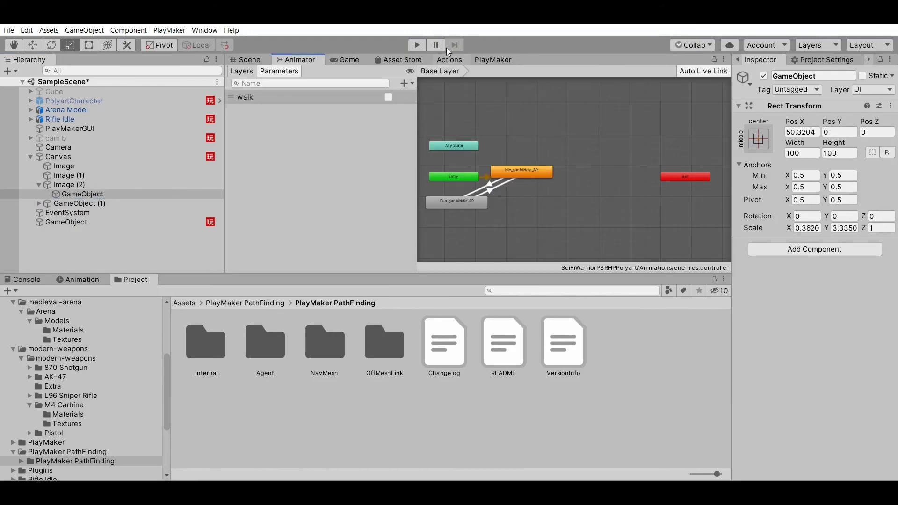
left_click(448, 59)
left_click(348, 59)
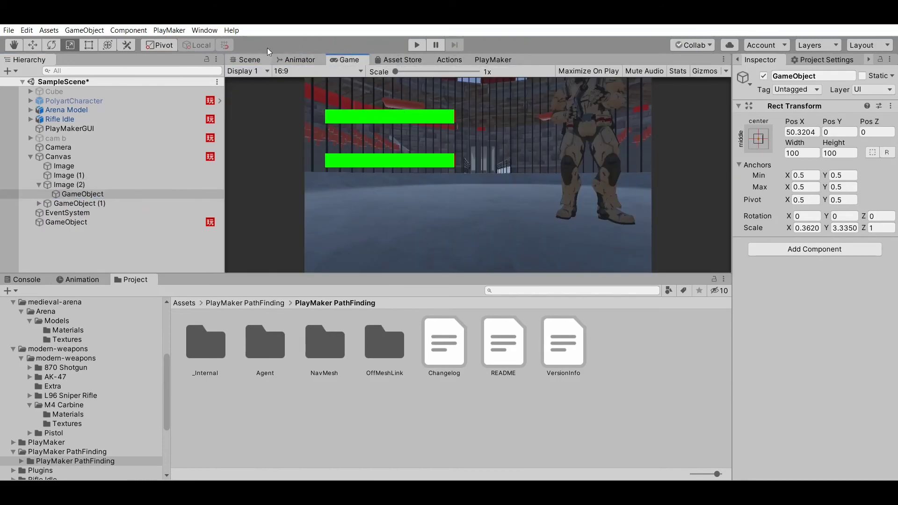
left_click(247, 59)
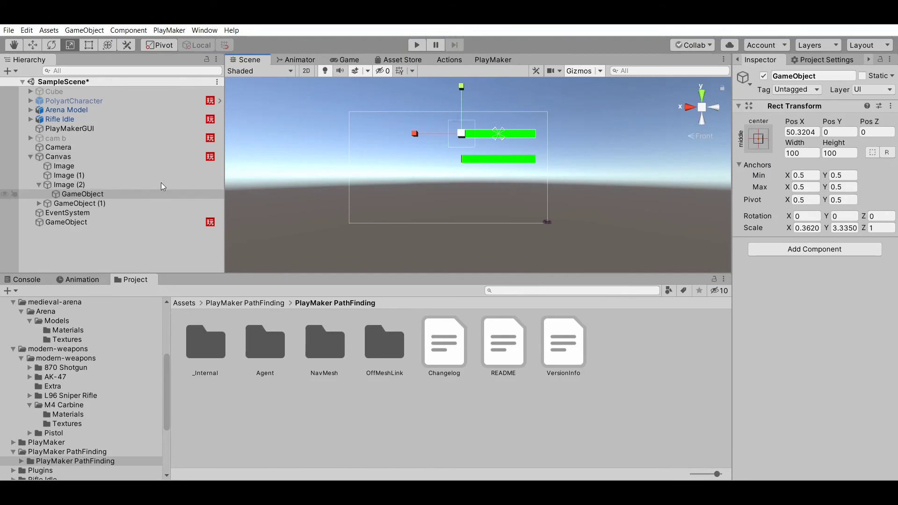
key("w")
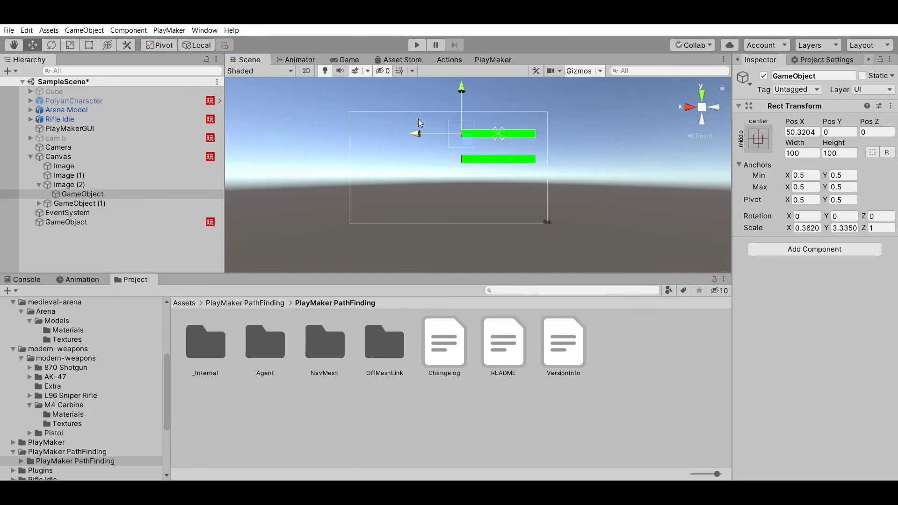
left_click_drag(419, 133, 491, 130)
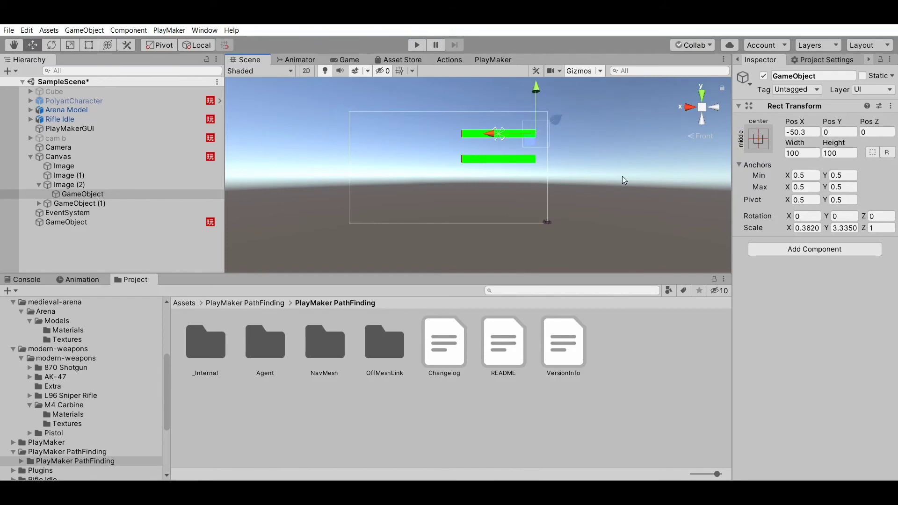
- Nest Image (2), the upper green bar, back under GameObject as its child
left_click(622, 176)
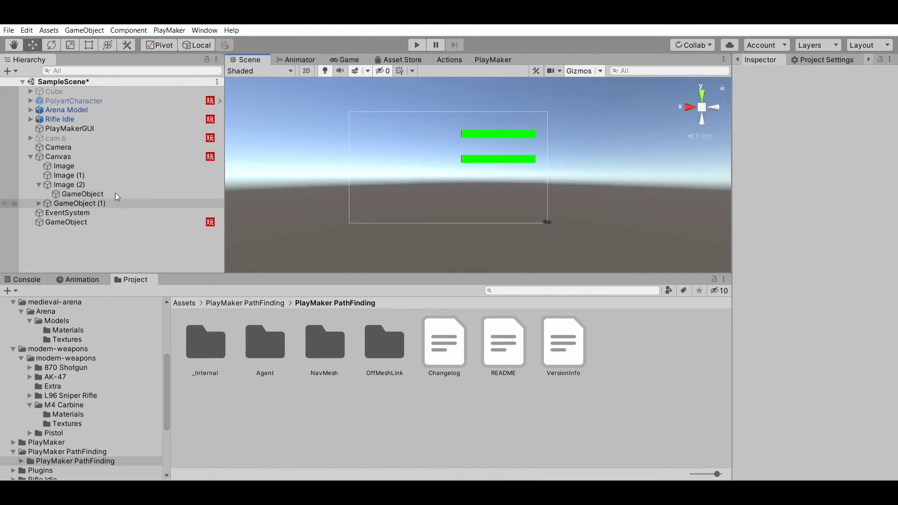
left_click_drag(101, 194, 99, 177)
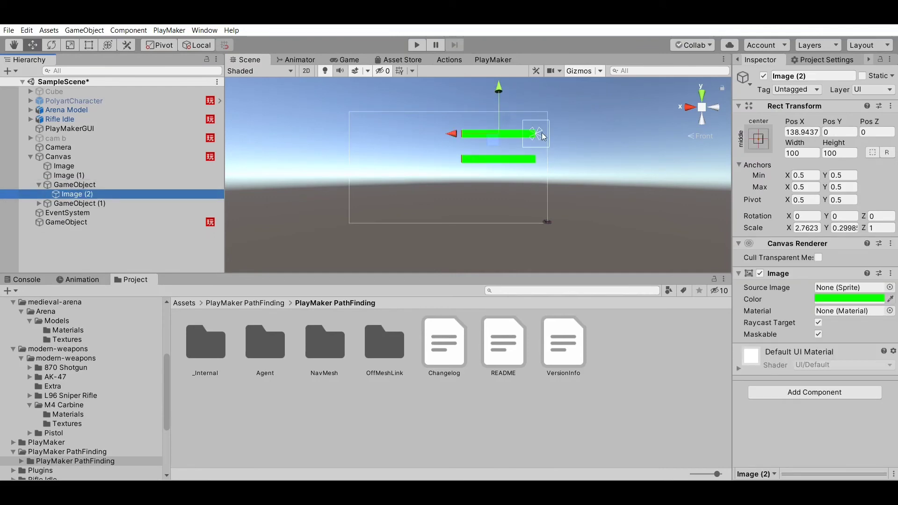
- Test scaling GameObject along X, undo the scaling and play the scene to check which way the upper bar shrinks
left_click(136, 184)
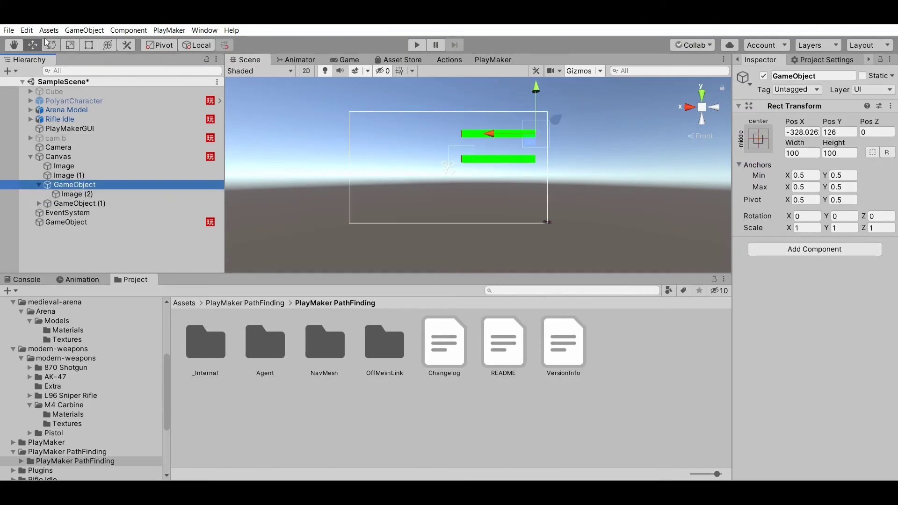
left_click(70, 45)
left_click_drag(491, 125, 537, 130)
key("ctrl+z")
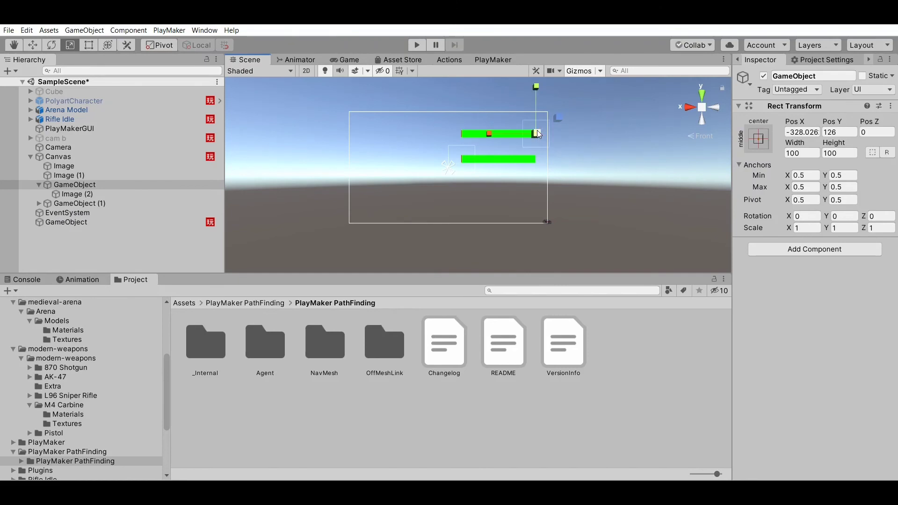
left_click(646, 119)
left_click(417, 44)
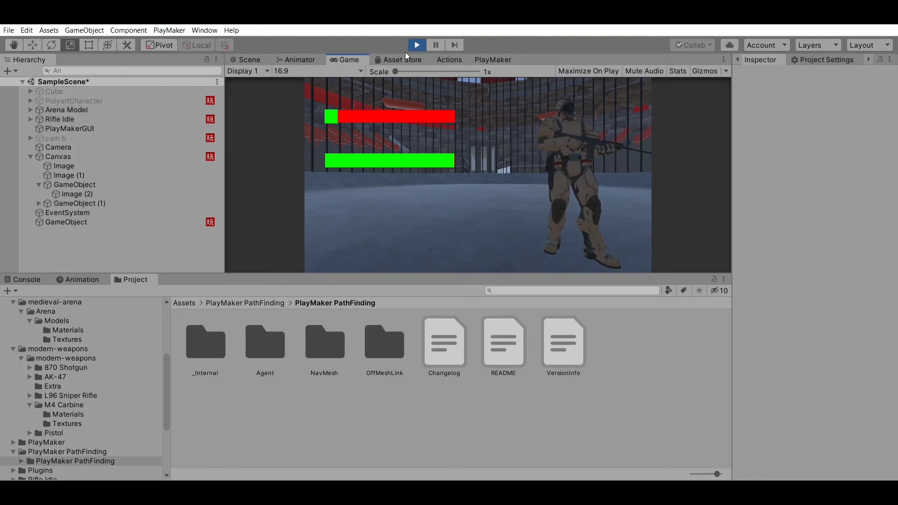
- Open the Canvas FSM in the running scene to inspect State 1's Float Operator and Set Scale actions
left_click(492, 59)
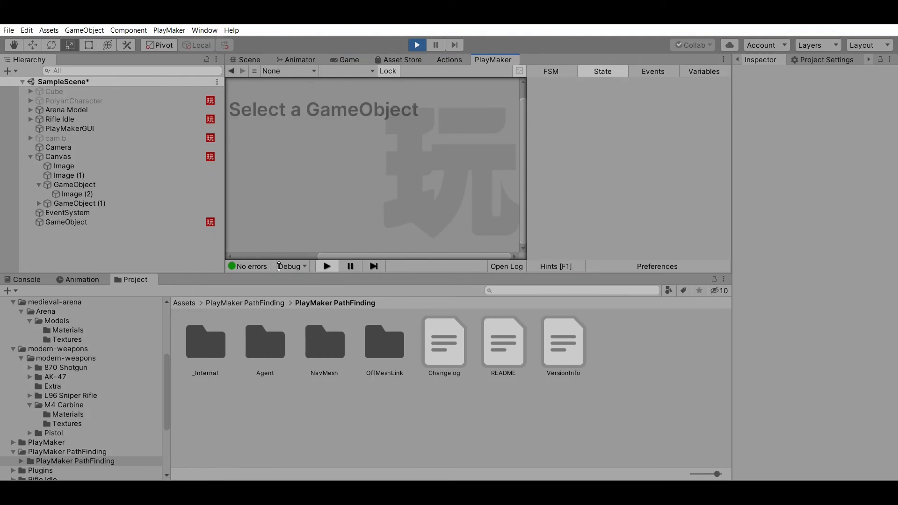
left_click(128, 119)
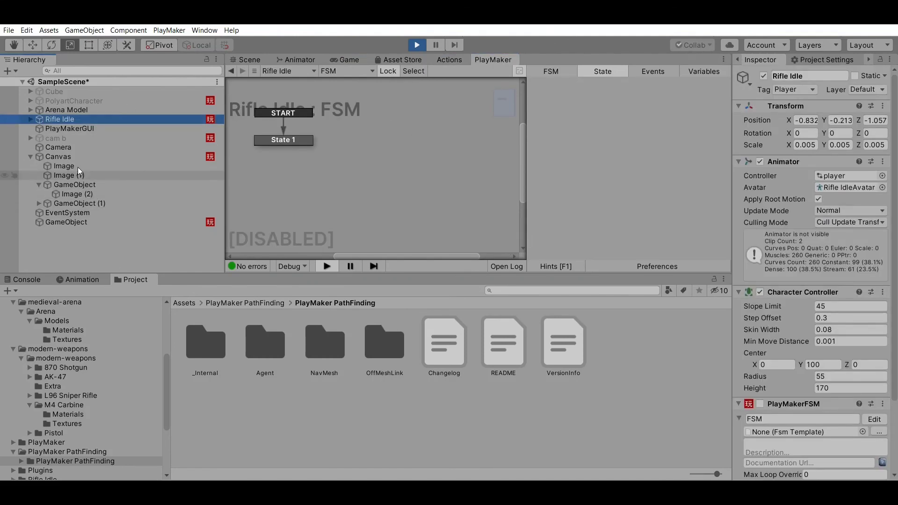
left_click(63, 148)
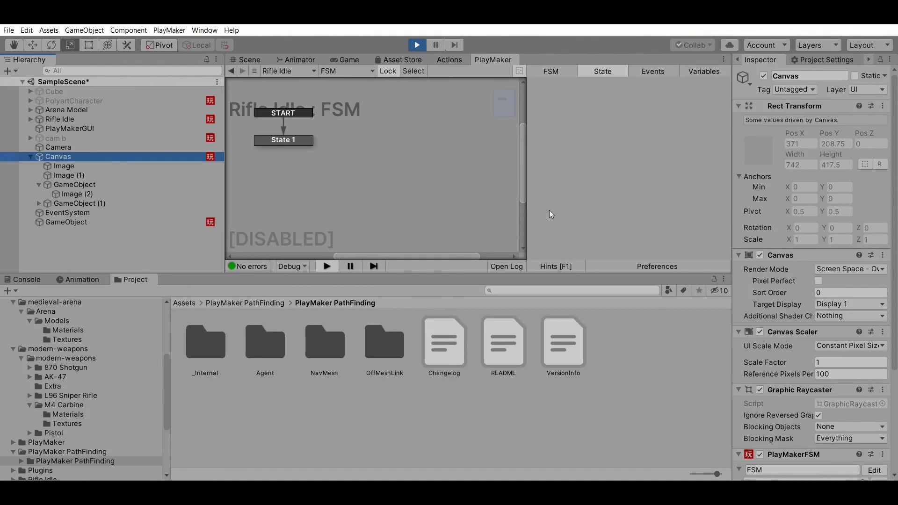
left_click(874, 469)
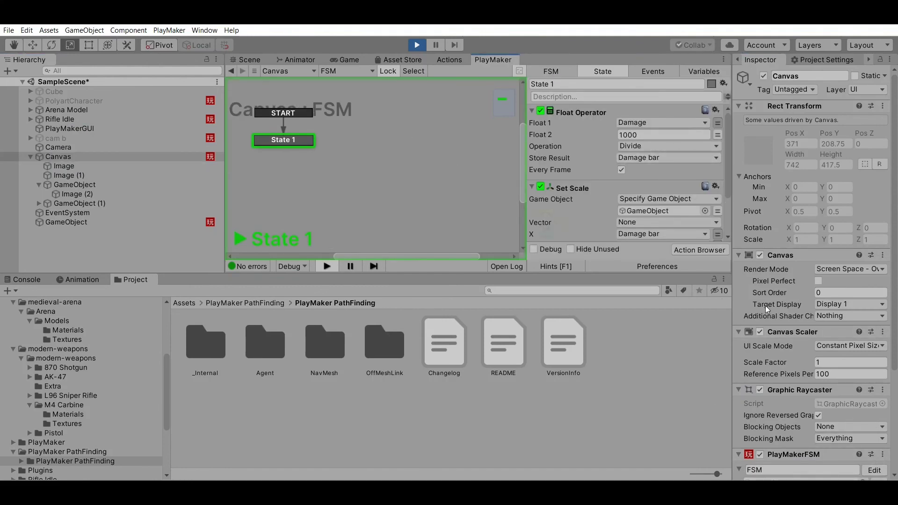
- Try enabling Every Frame and a Damage value of 200 in the root-level GameObject's FSM during play, and check the upper bar
left_click(132, 220)
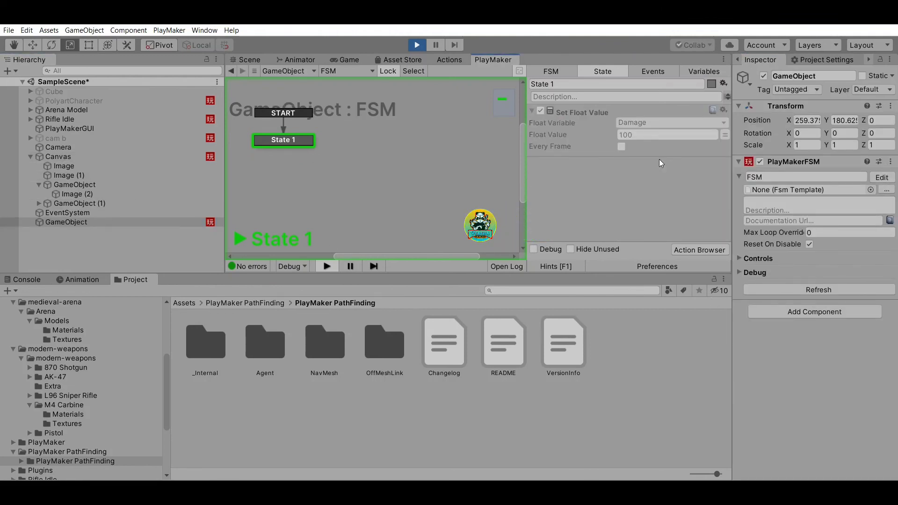
left_click(621, 146)
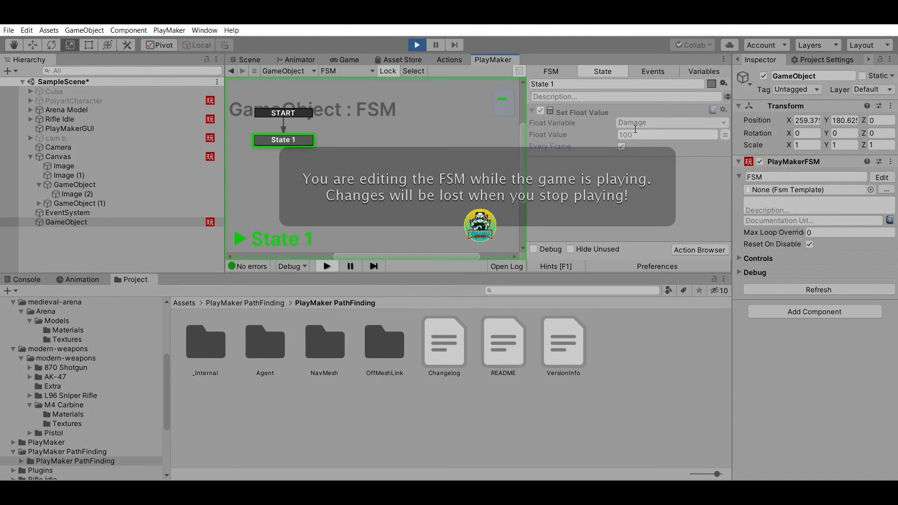
left_click(635, 132)
type("2")
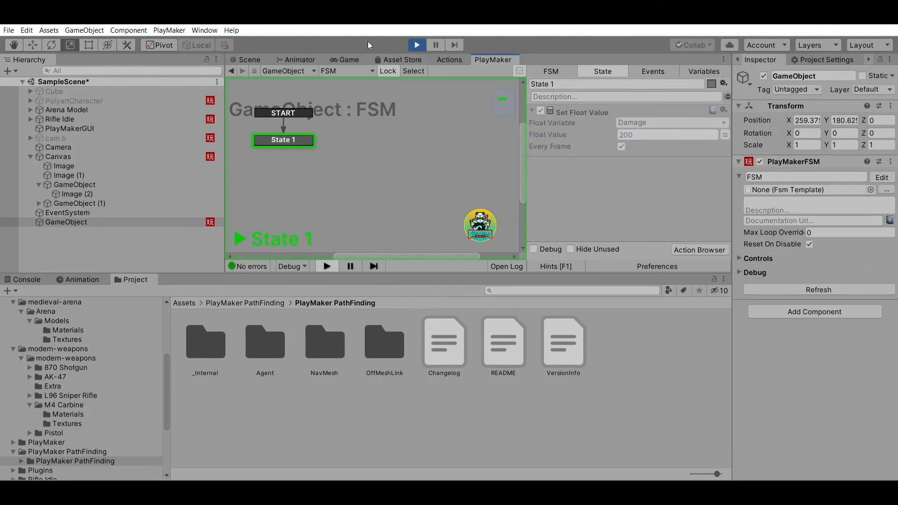
left_click(346, 59)
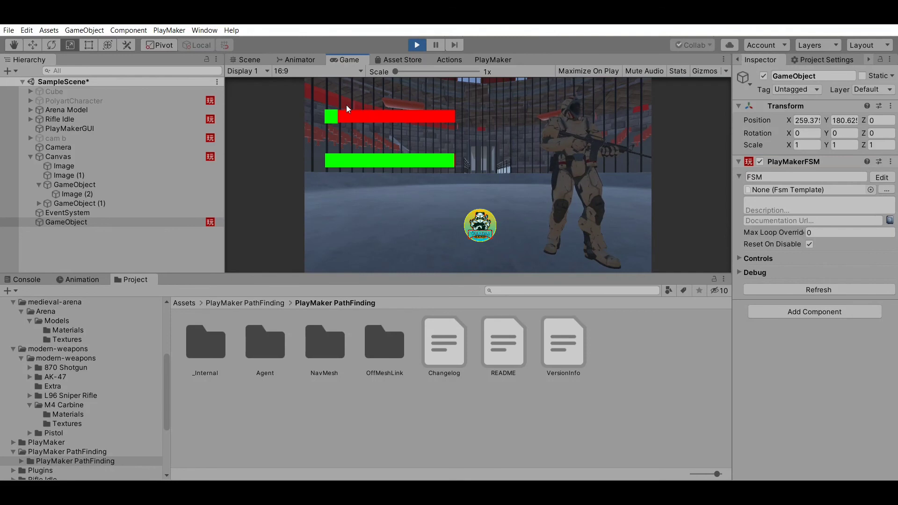
- Try another Damage float value while the scene runs, check the upper bar in the Game view, and stop playing
left_click(493, 60)
left_click(647, 129)
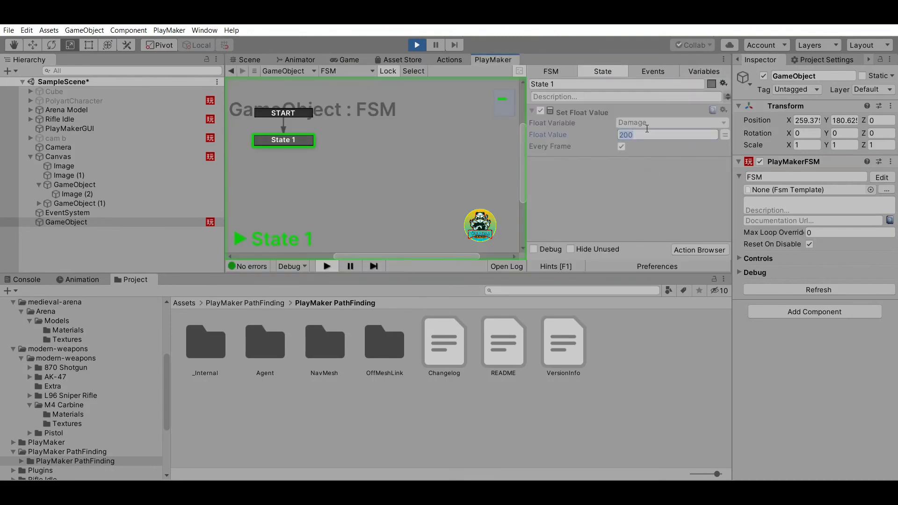
type("5")
key("Return")
left_click(349, 60)
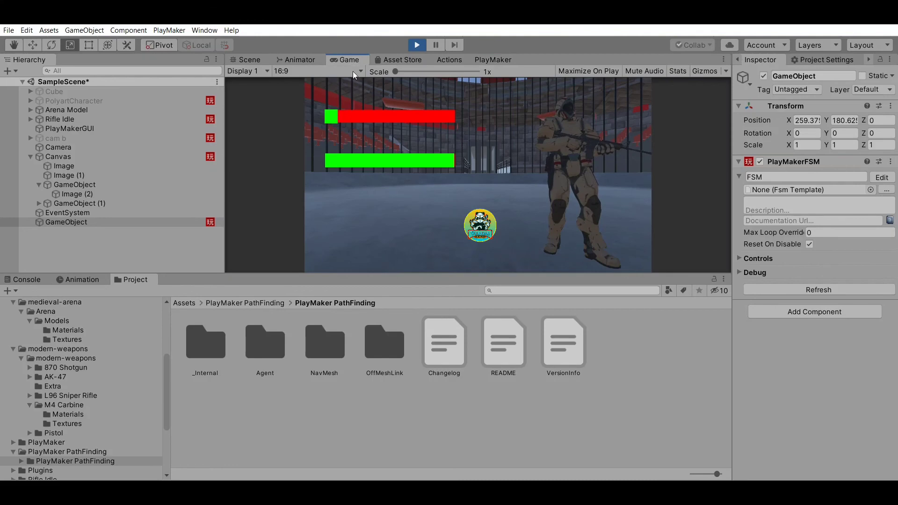
left_click(417, 45)
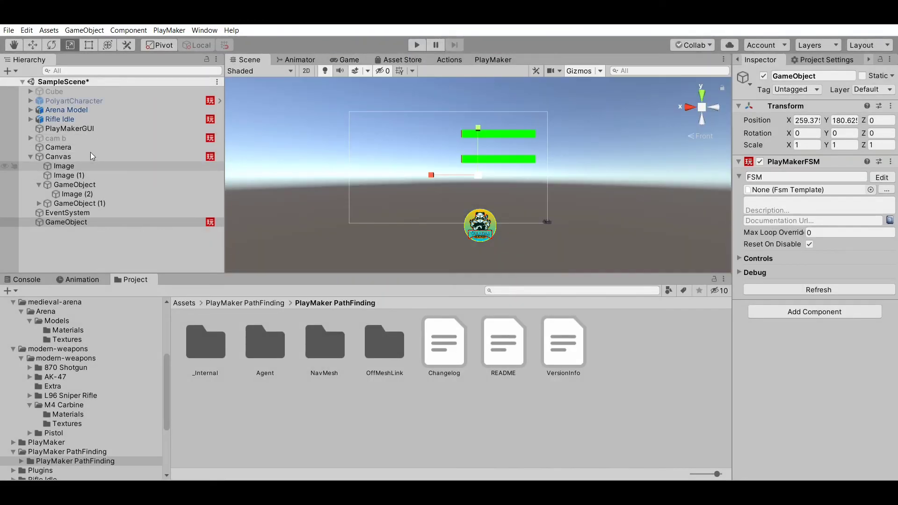
- Set the Damage float value to 500 in the root-level GameObject's State 1, test the upper bar in play mode, and stop playing
left_click(887, 177)
left_click(642, 133)
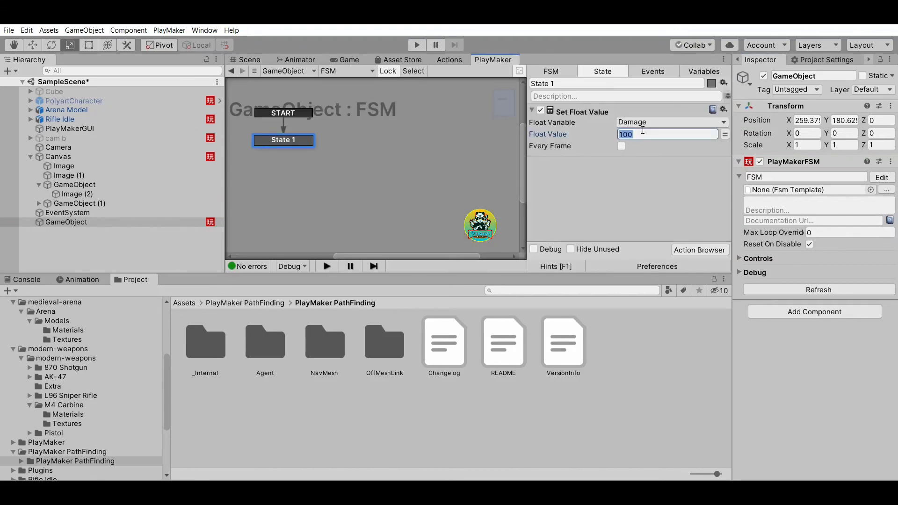
type("50")
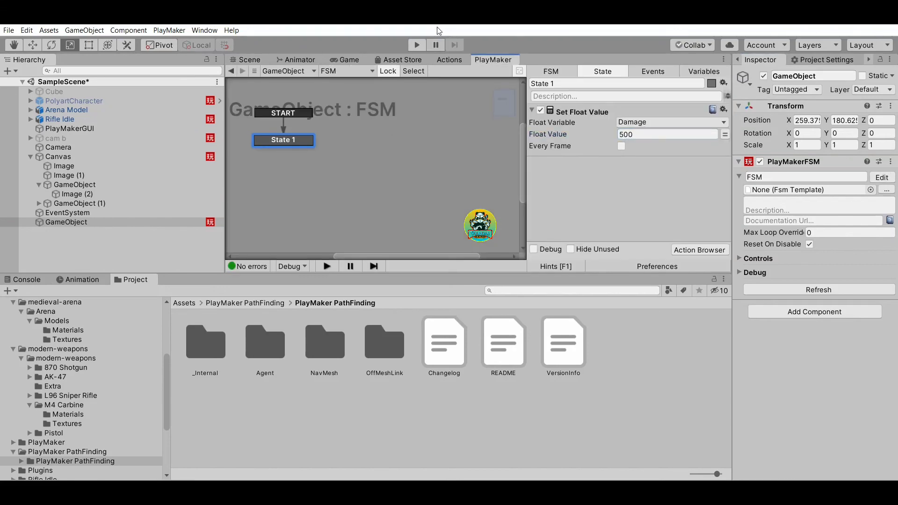
left_click(417, 44)
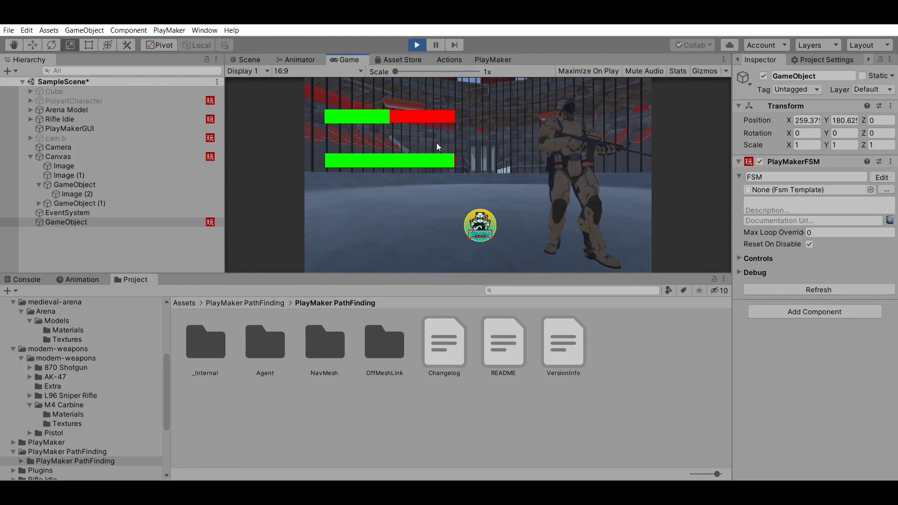
left_click(416, 43)
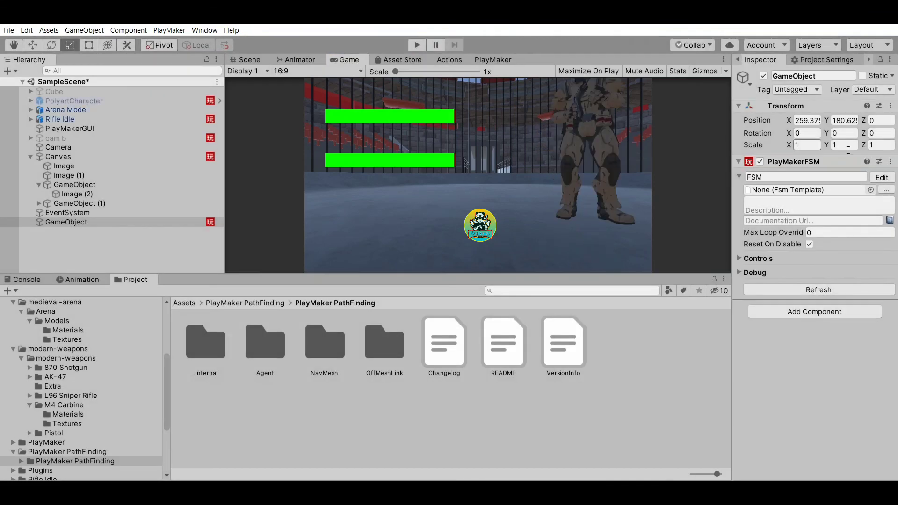